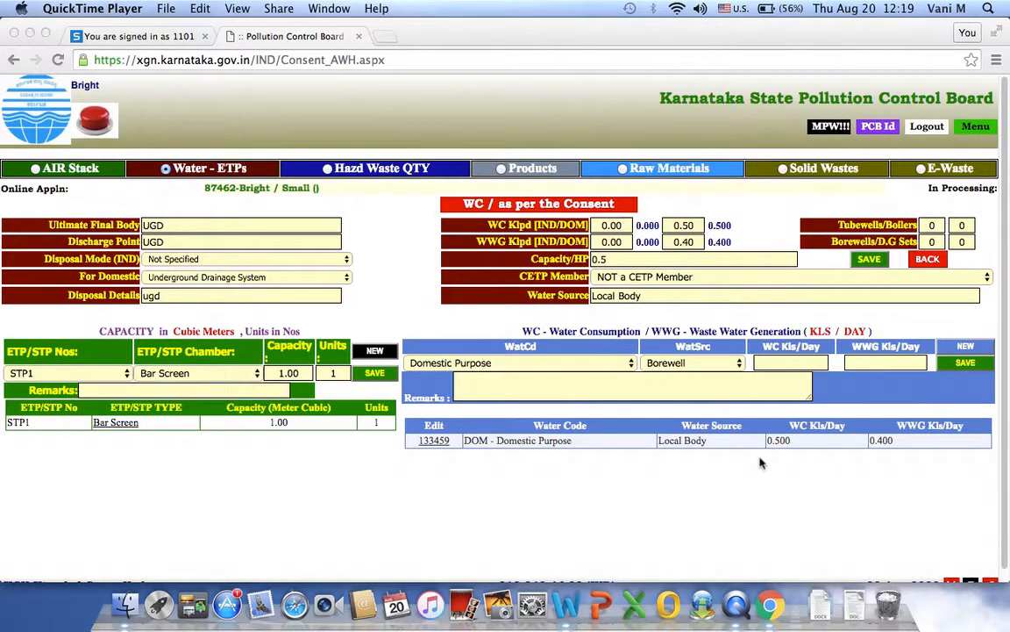
# Start a new Domestic Purpose water entry with Borewell as source, and open the existing domestic water record for editing.
pyautogui.click(965, 346)
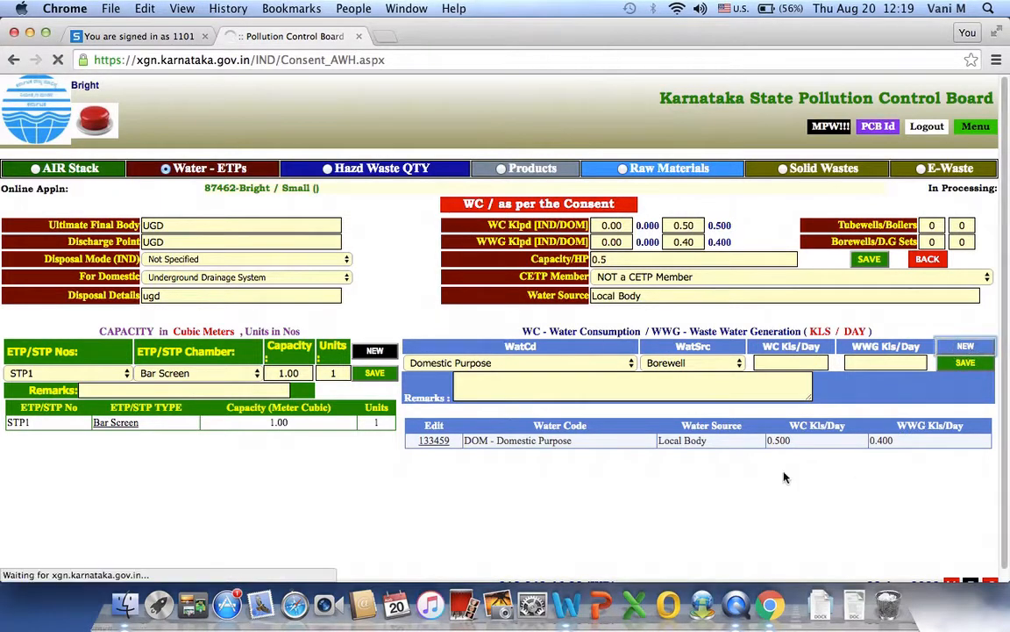
pyautogui.click(624, 362)
pyautogui.click(490, 433)
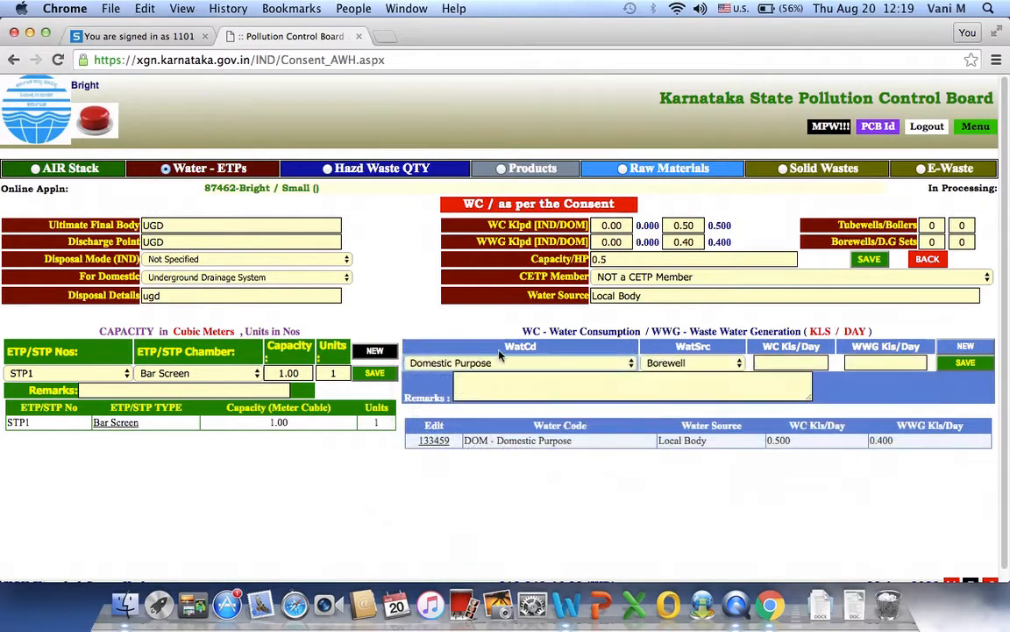
pyautogui.click(711, 365)
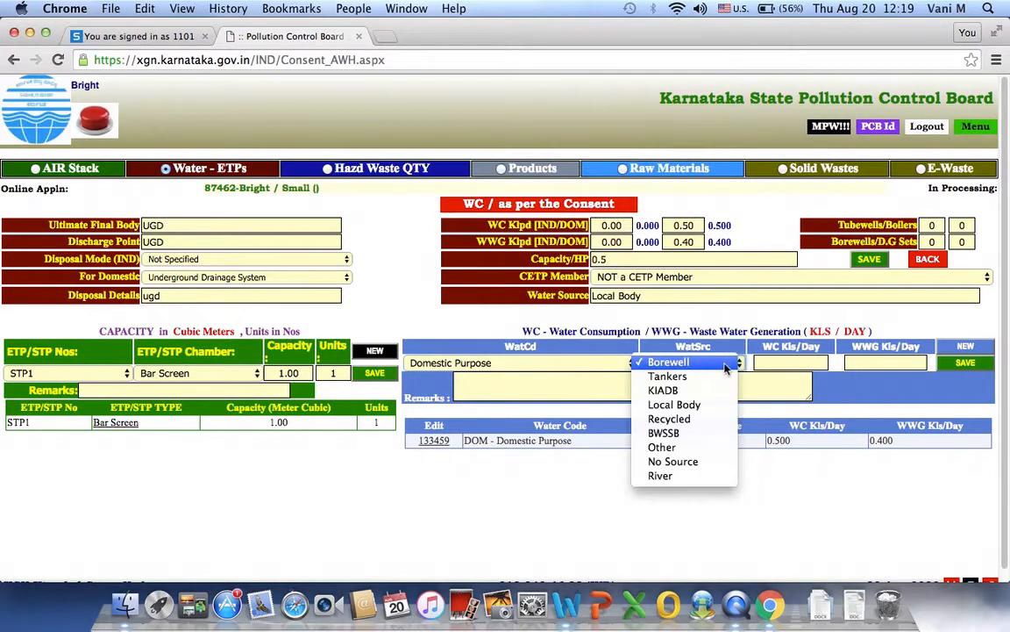
pyautogui.click(688, 360)
pyautogui.click(790, 365)
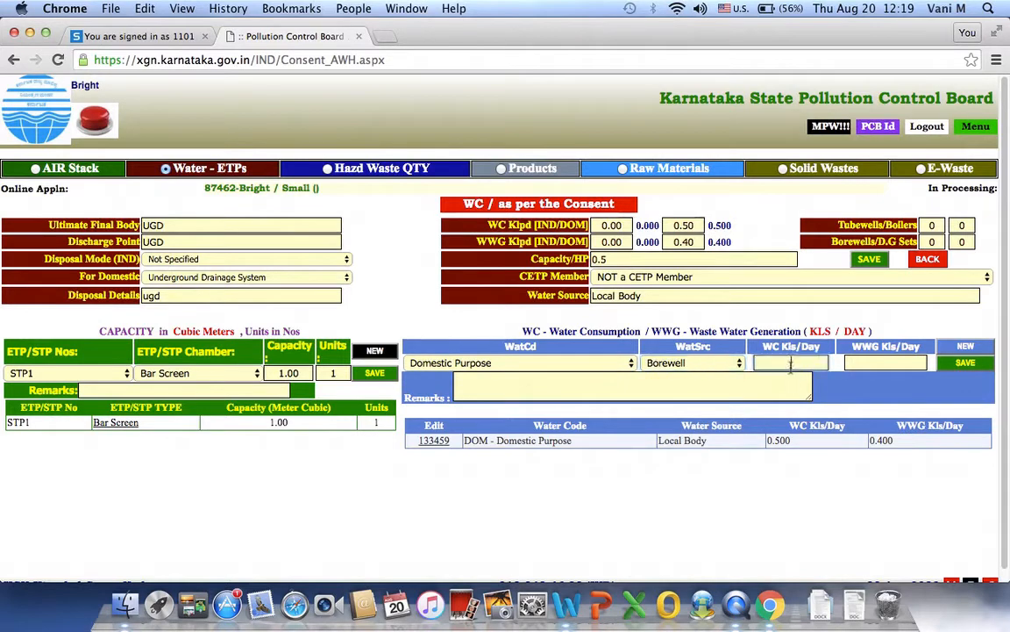
pyautogui.click(896, 361)
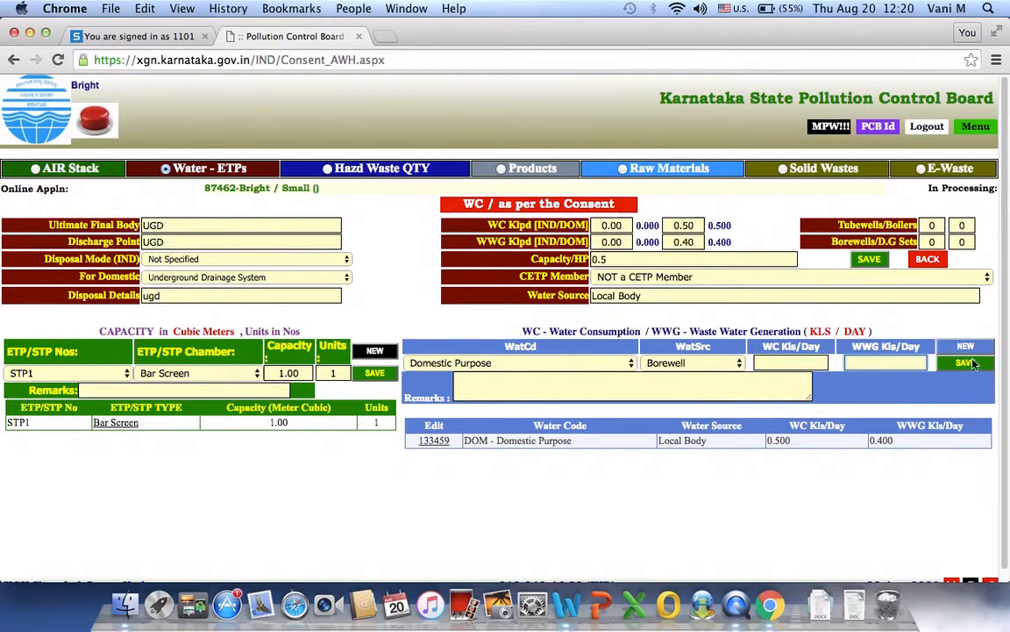
pyautogui.click(629, 387)
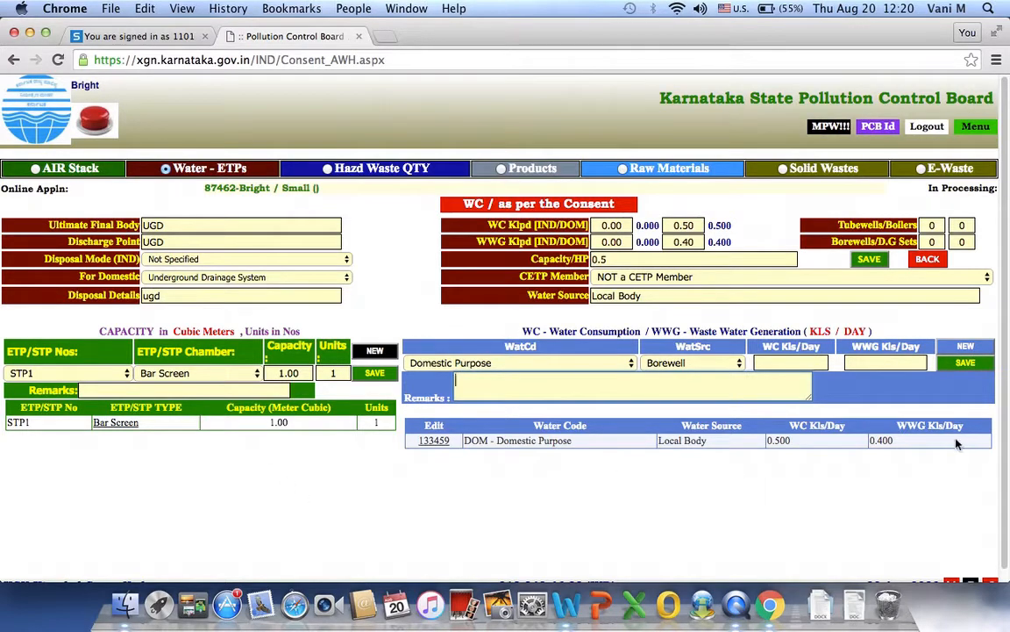
pyautogui.click(432, 440)
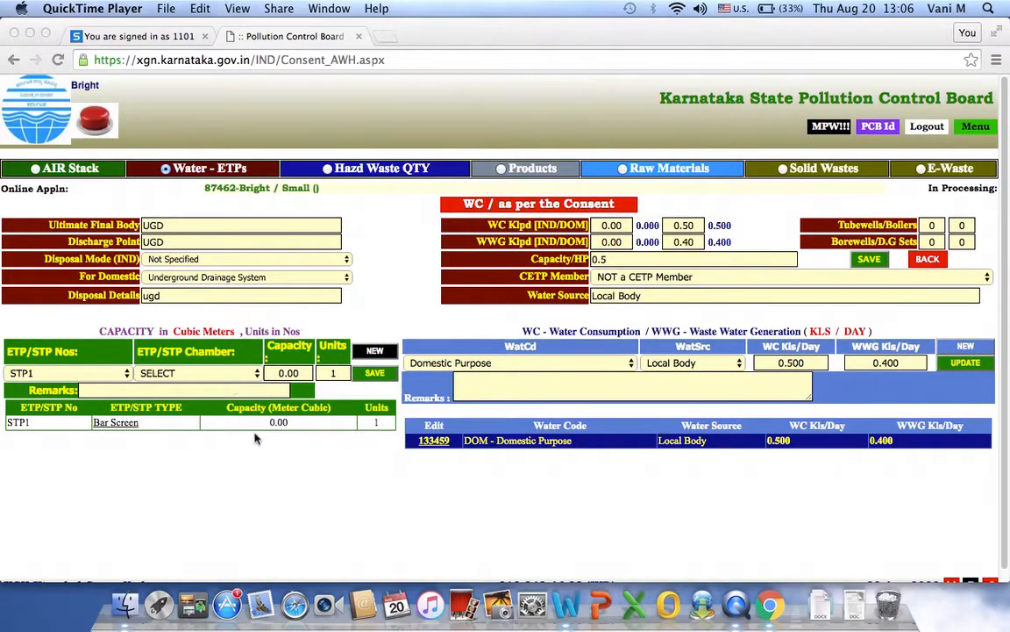
# Start a new ETP/STP capacity entry for ETP1, going through its chamber, capacity and units fields.
pyautogui.click(375, 354)
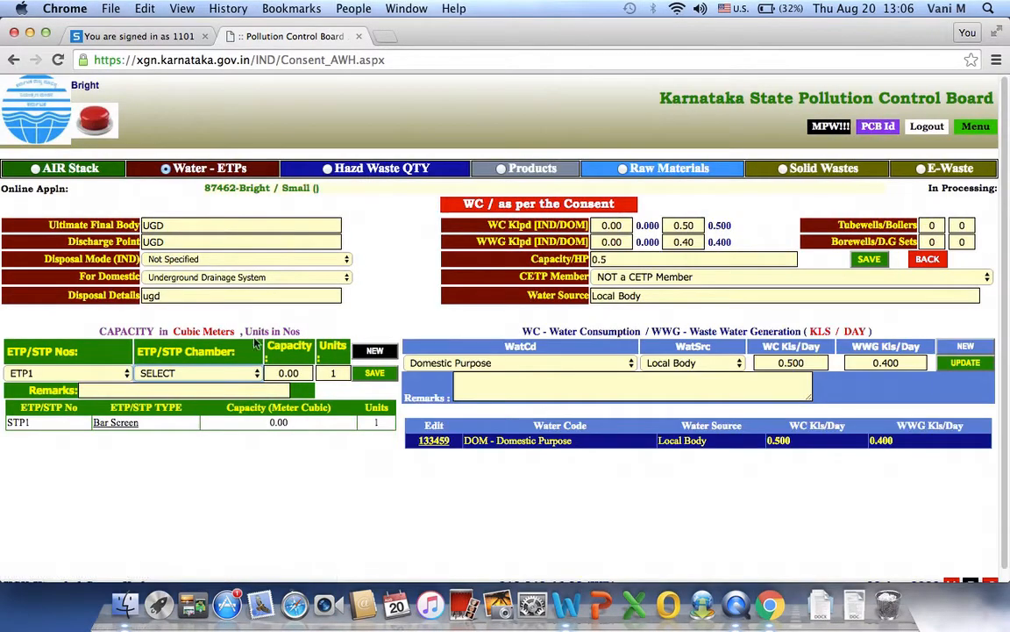
pyautogui.click(110, 373)
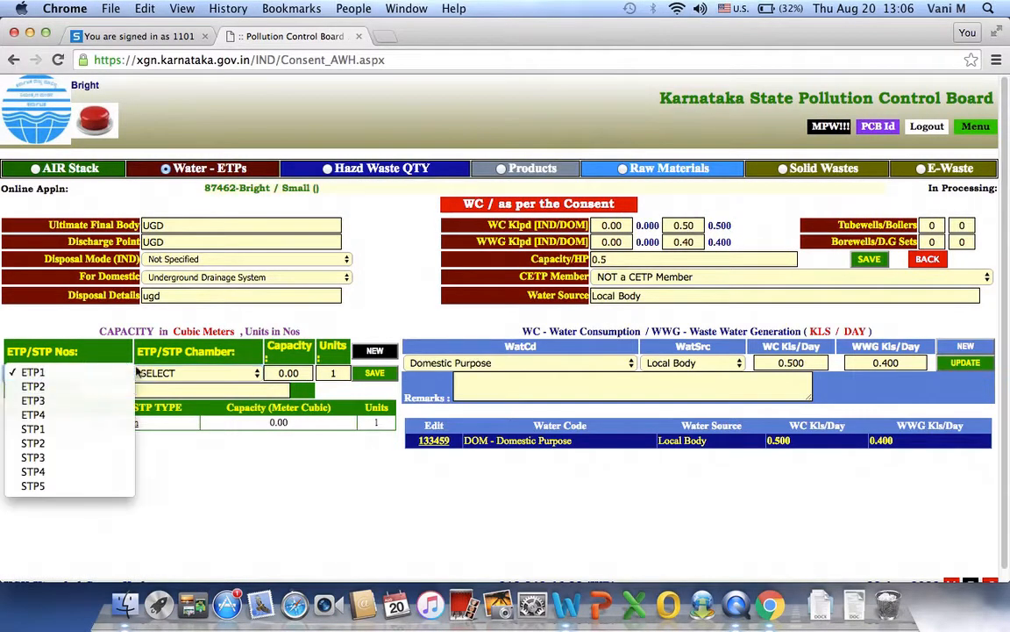
pyautogui.click(153, 376)
pyautogui.click(299, 373)
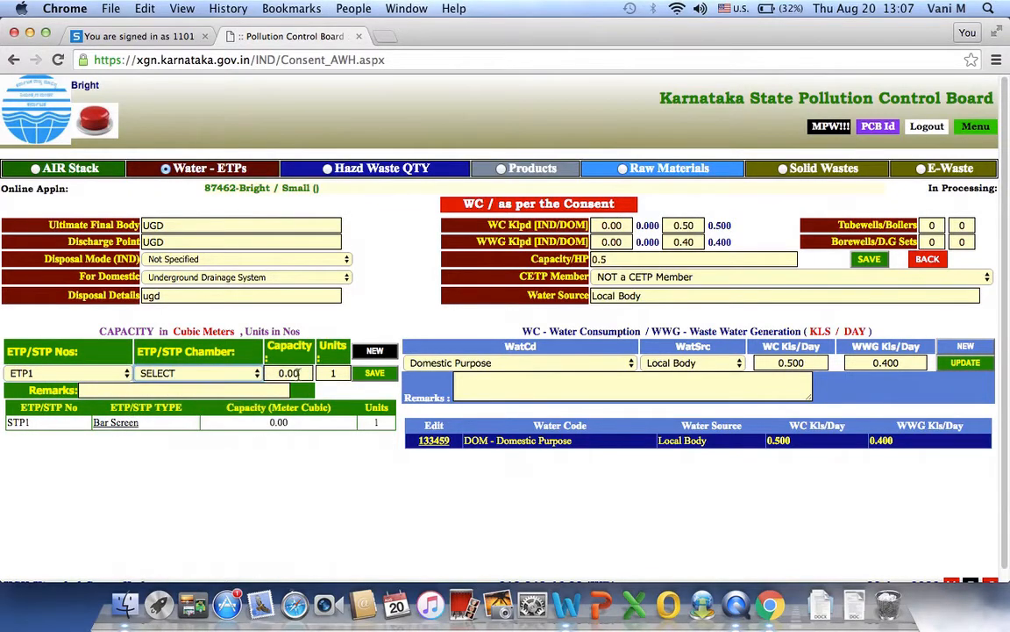
pyautogui.click(280, 373)
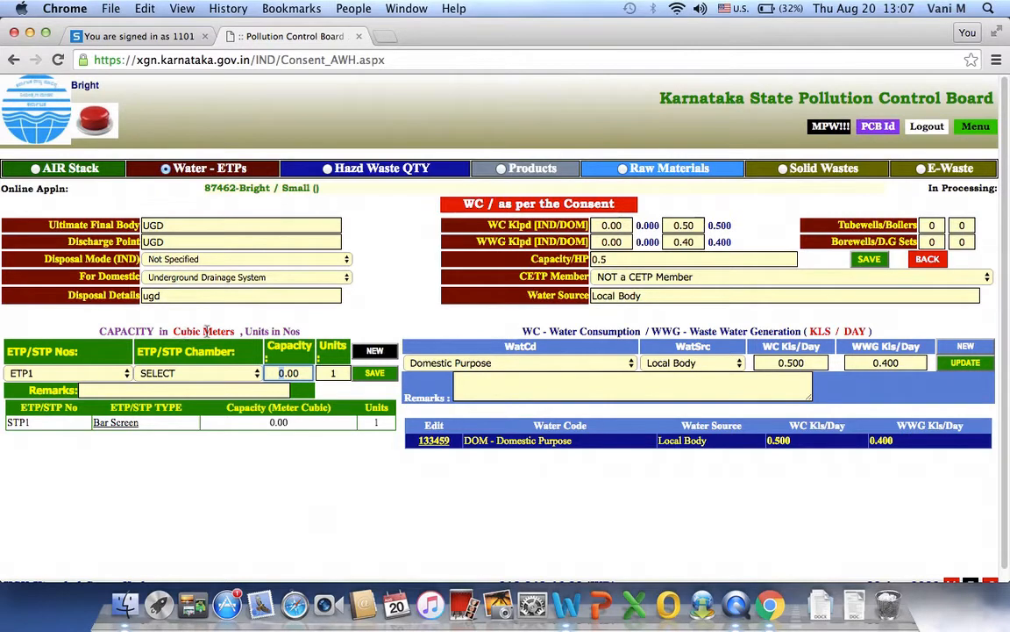
pyautogui.click(337, 373)
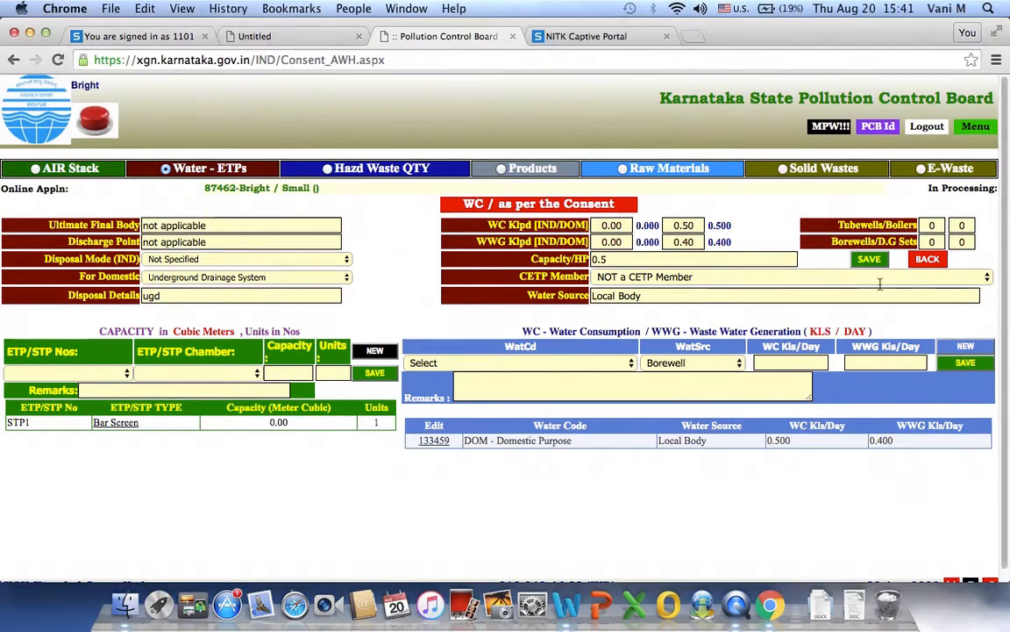
# Save the water details of the consent application.
pyautogui.click(869, 260)
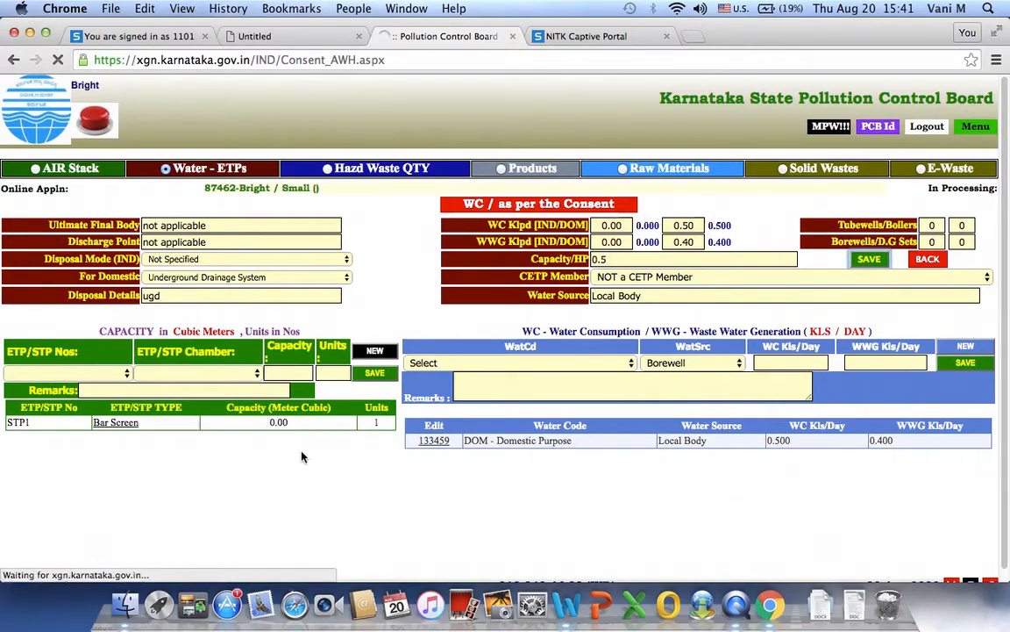
pyautogui.click(623, 226)
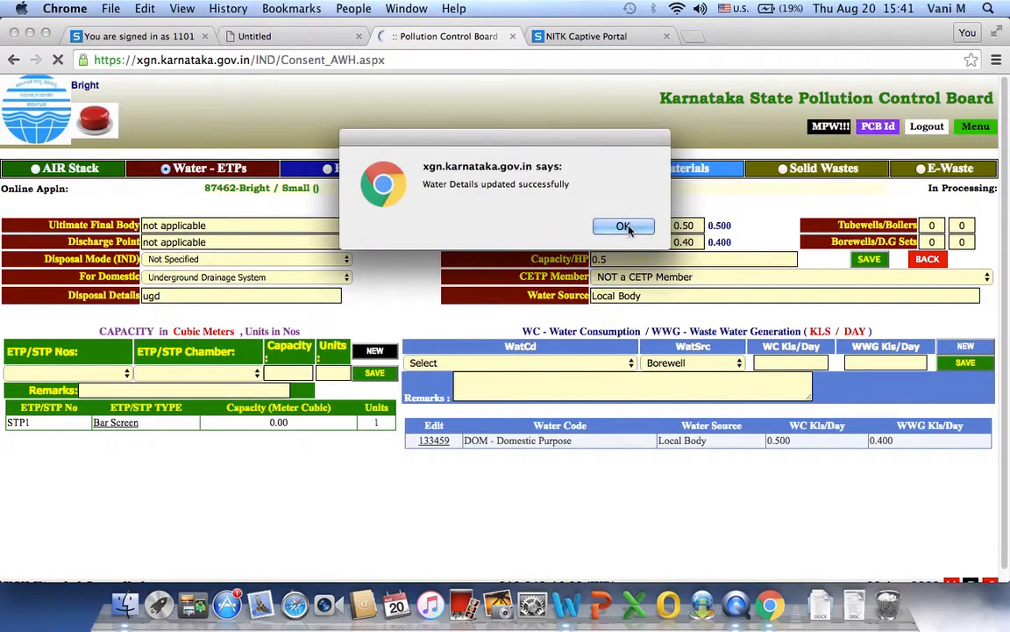
# Start a new air stack entry with emission type Flue Gases Stack, attached to D.G. Sets.
pyautogui.click(36, 168)
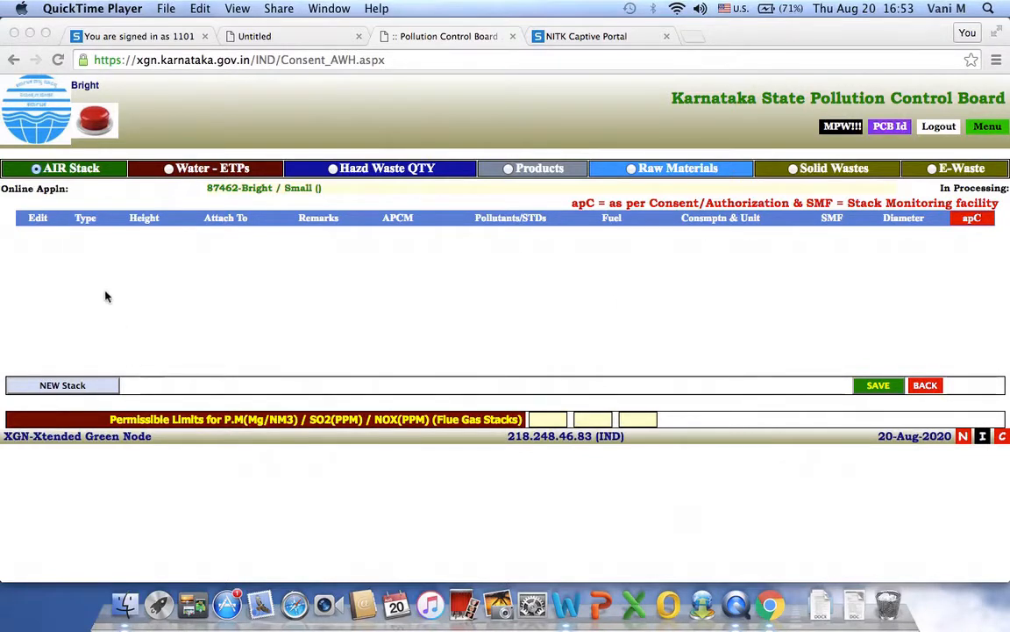
pyautogui.click(69, 393)
pyautogui.click(76, 387)
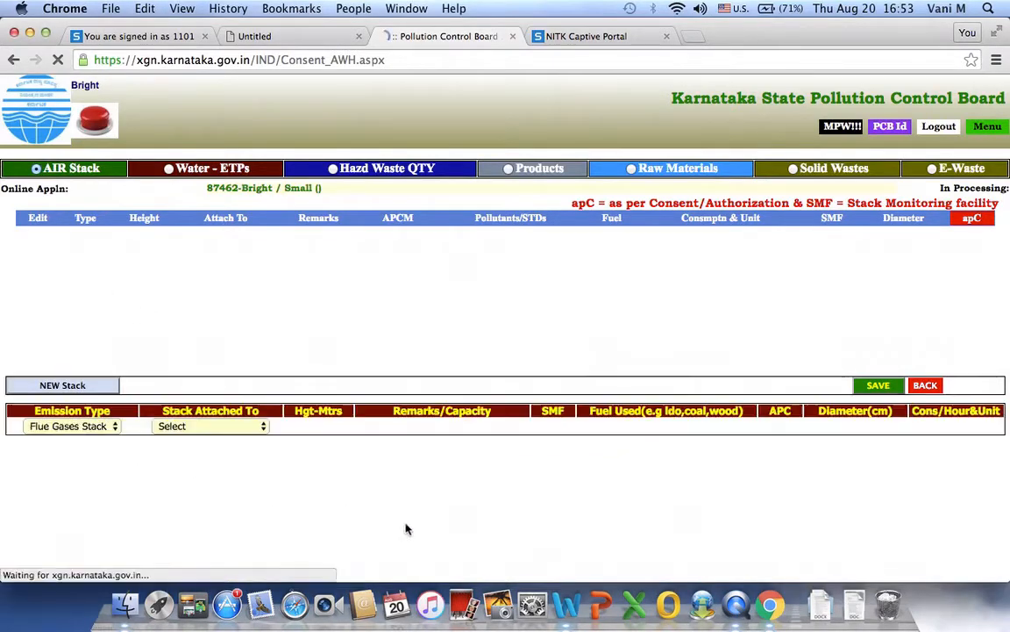
pyautogui.click(90, 448)
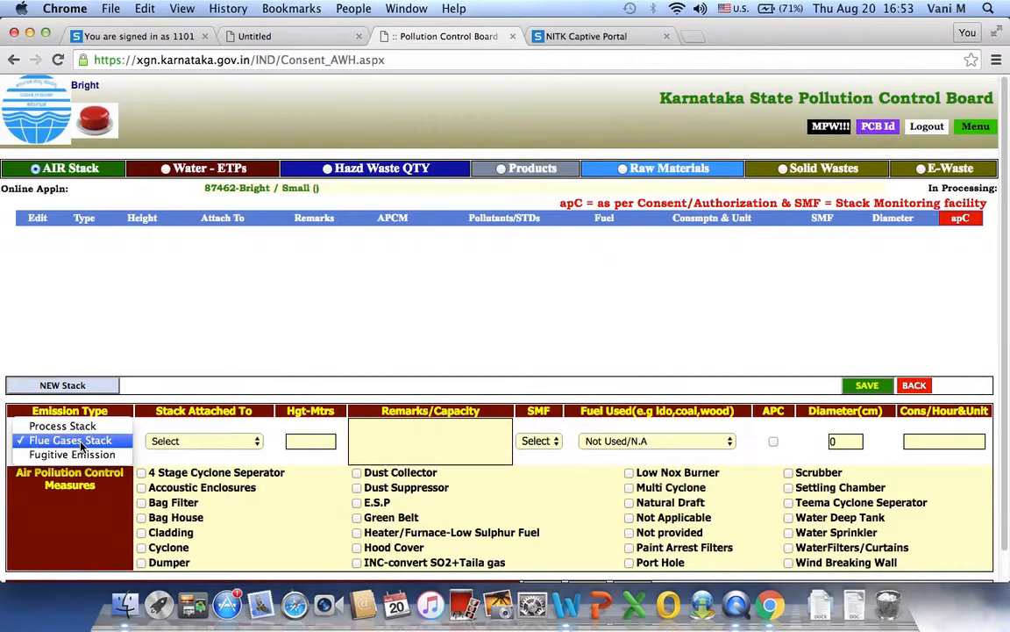
pyautogui.click(80, 444)
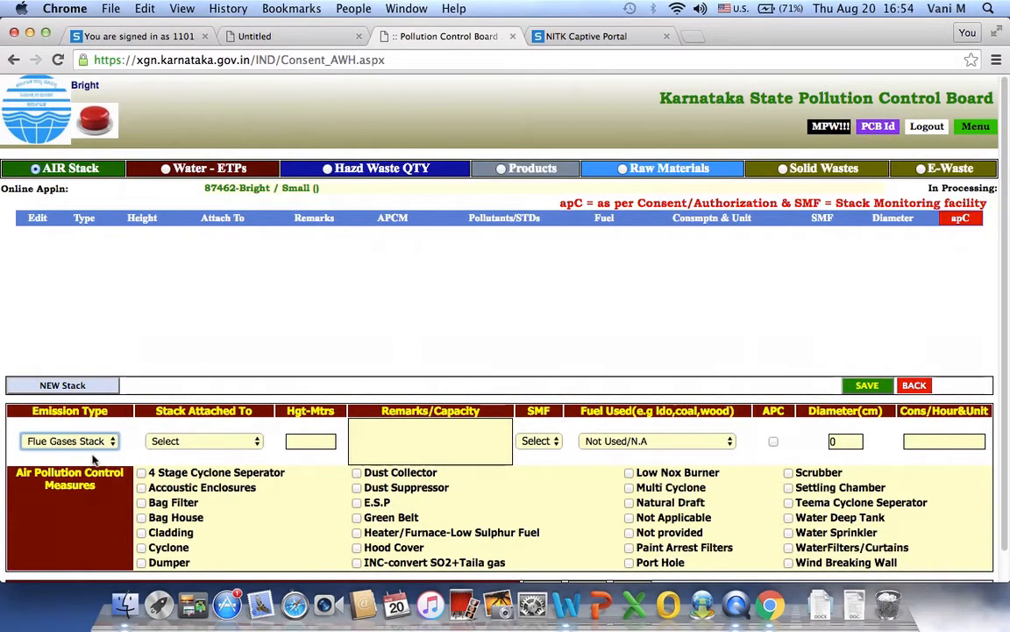
pyautogui.click(245, 452)
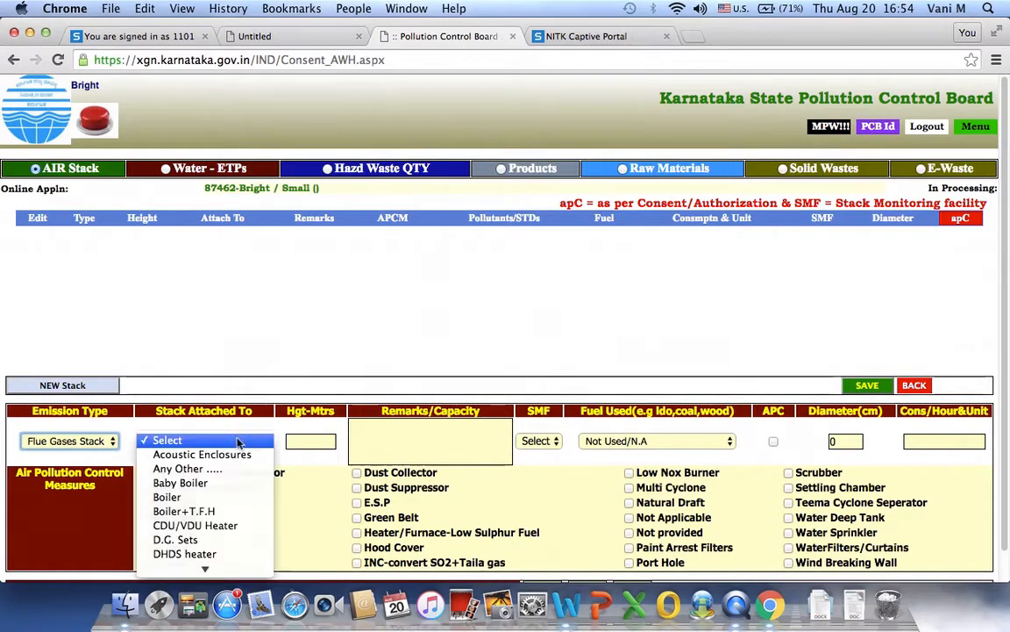
pyautogui.click(187, 539)
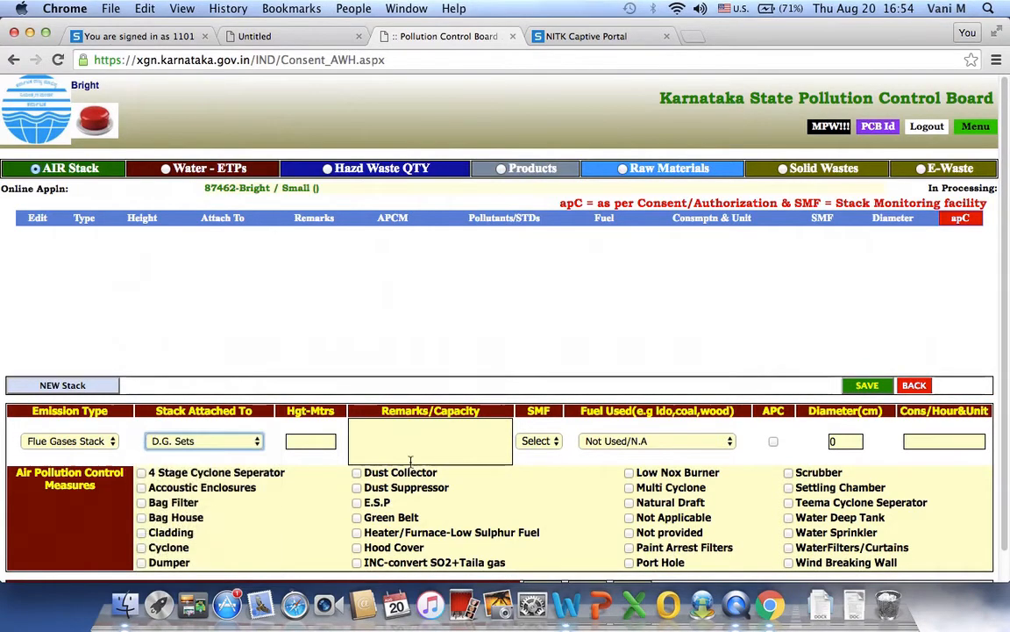
# Enter 50 kva as the stack's remarks/capacity and set its height to 7 metres.
pyautogui.click(416, 440)
pyautogui.click(418, 442)
pyautogui.click(377, 478)
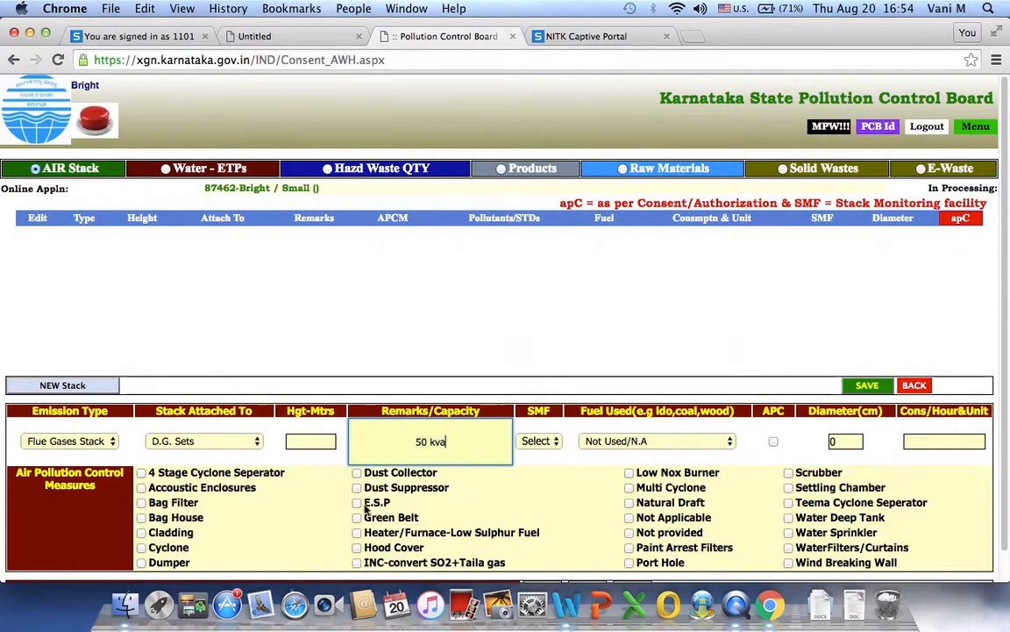
pyautogui.click(310, 441)
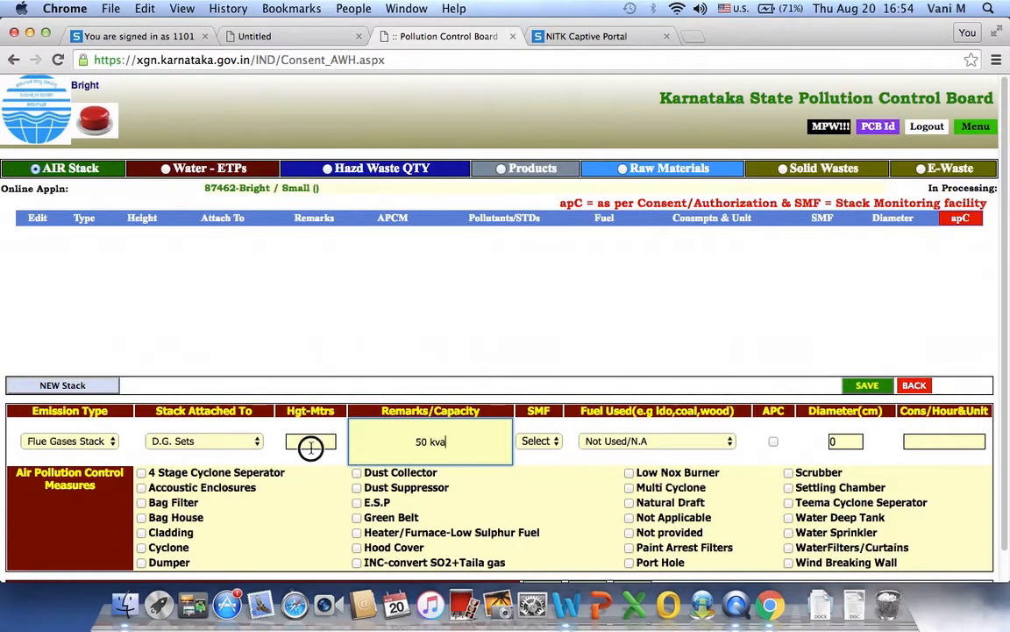
pyautogui.click(309, 460)
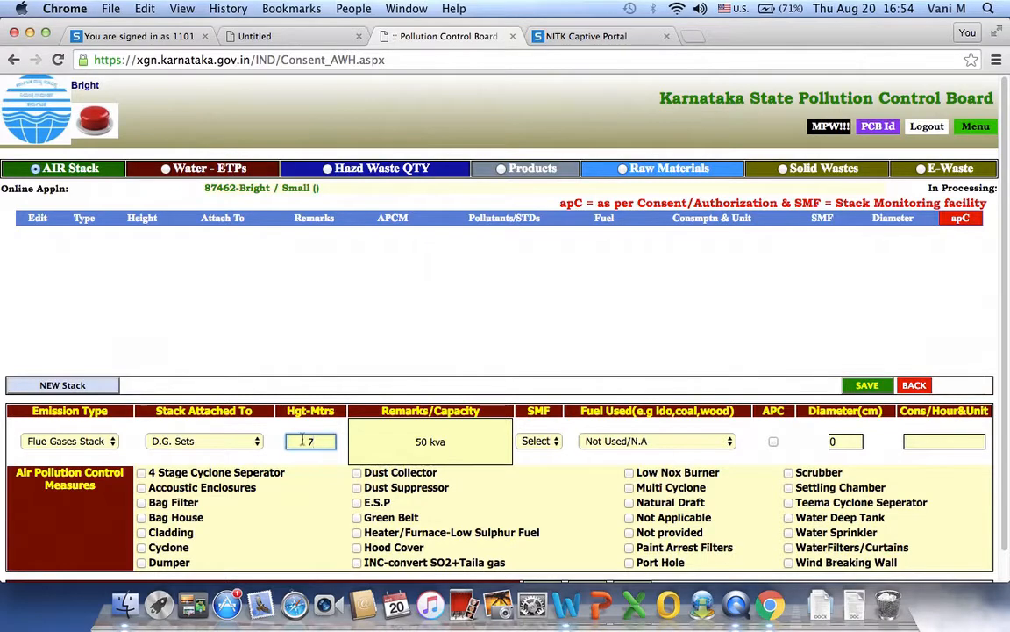
# Set the stack's SMF to N.A and fuel to Diesel, and enable APC with Accoustic Enclosures as the control measure.
pyautogui.click(516, 407)
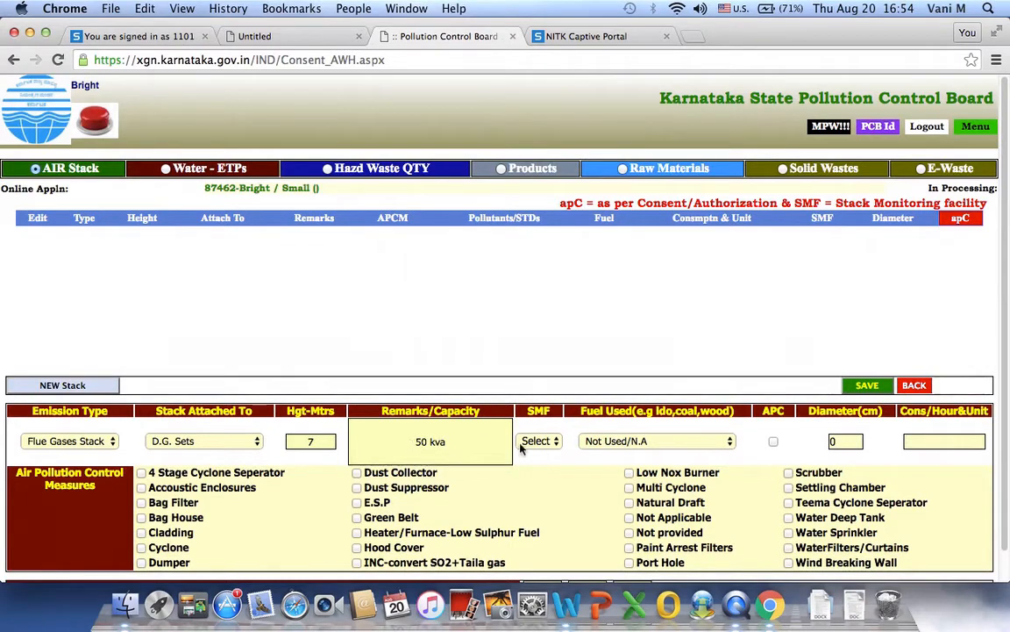
pyautogui.click(554, 443)
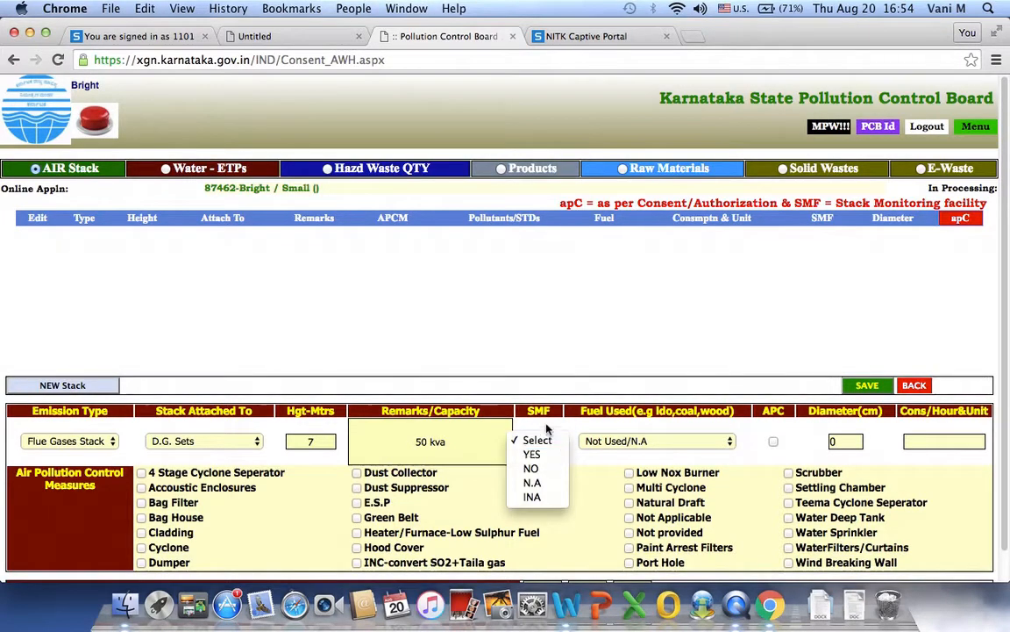
pyautogui.click(546, 483)
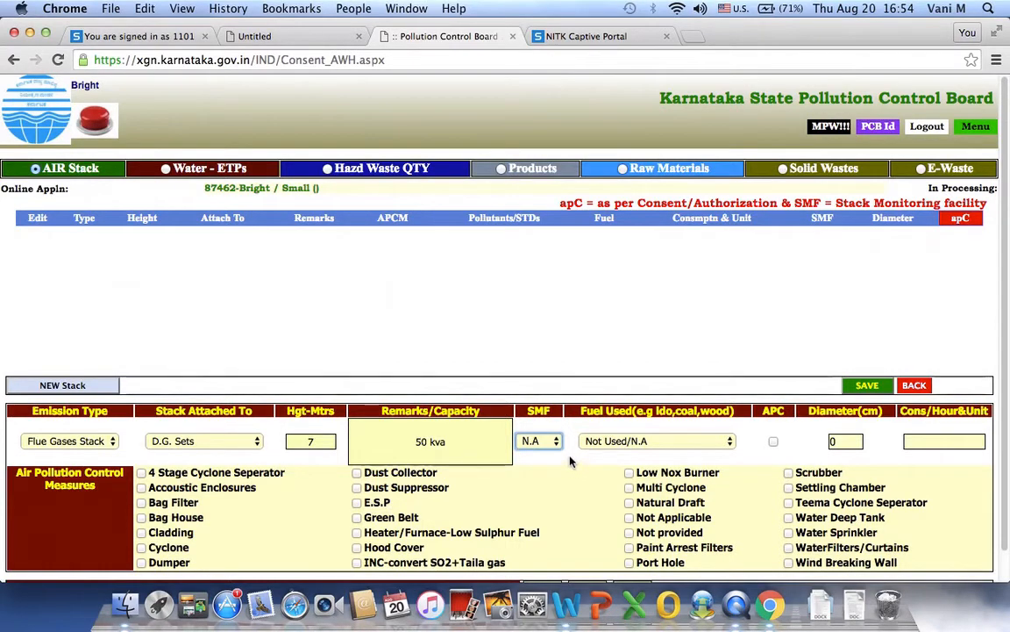
pyautogui.click(695, 441)
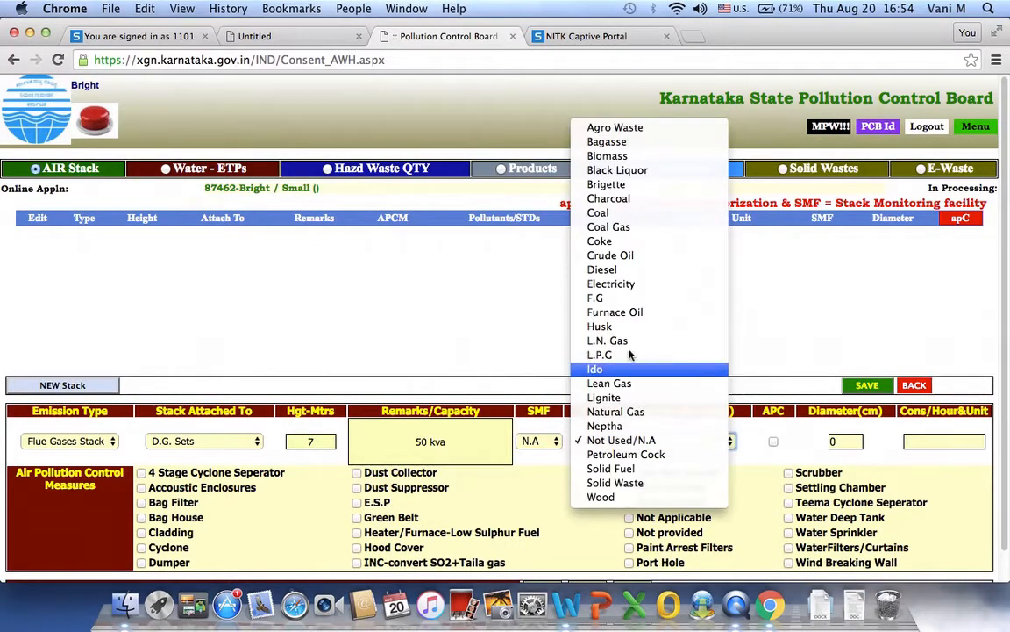
pyautogui.click(604, 270)
pyautogui.click(774, 441)
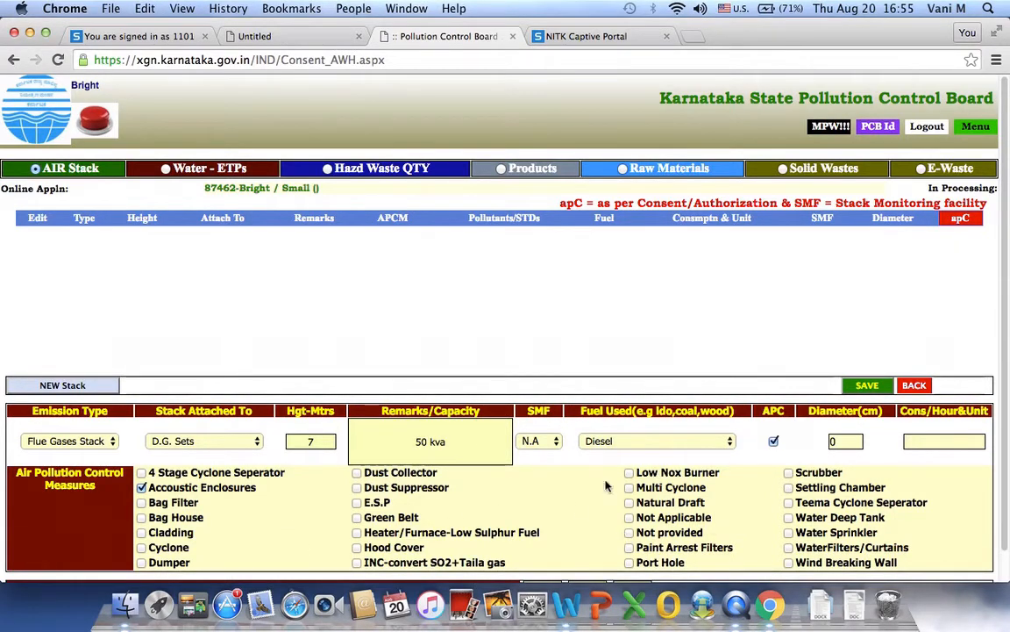
pyautogui.click(773, 440)
# Set the stack's diameter to 10 cm and its hourly fuel consumption to 12.
pyautogui.click(835, 440)
pyautogui.doubleClick(833, 442)
pyautogui.write('1')
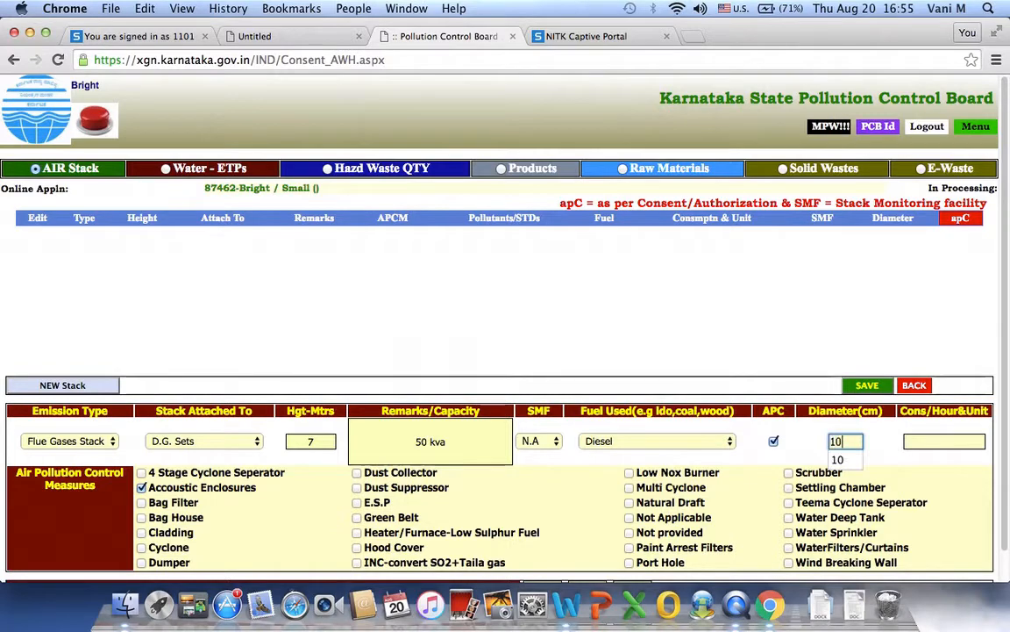
pyautogui.write('0')
pyautogui.click(949, 440)
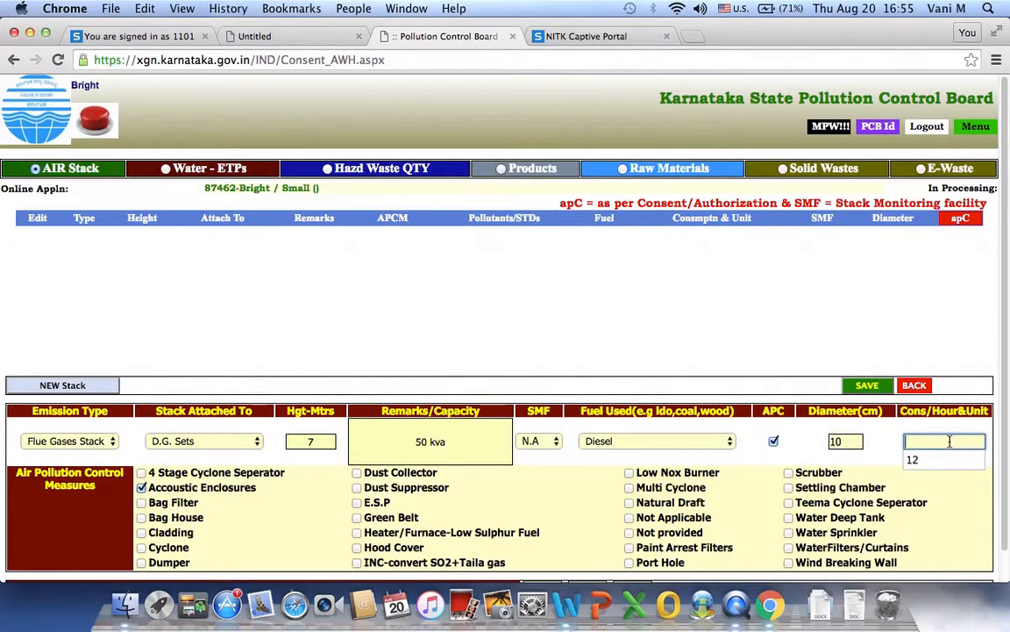
pyautogui.click(915, 460)
# Set the permissible flue gas limits for P.M, SO2 and NOX to 0 each.
pyautogui.scroll(-2, 895, 485)
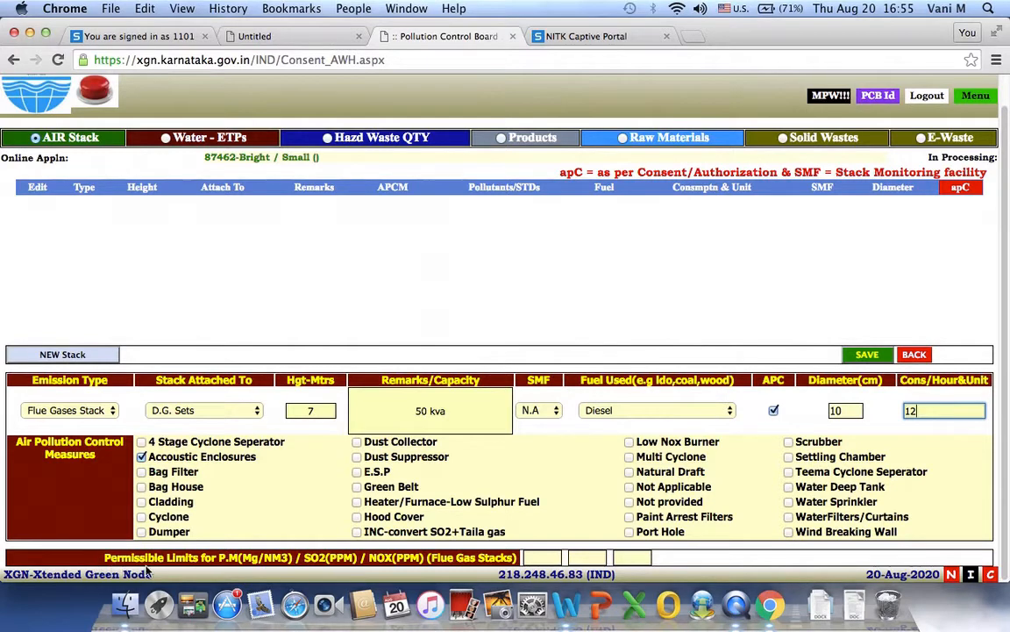
pyautogui.click(544, 558)
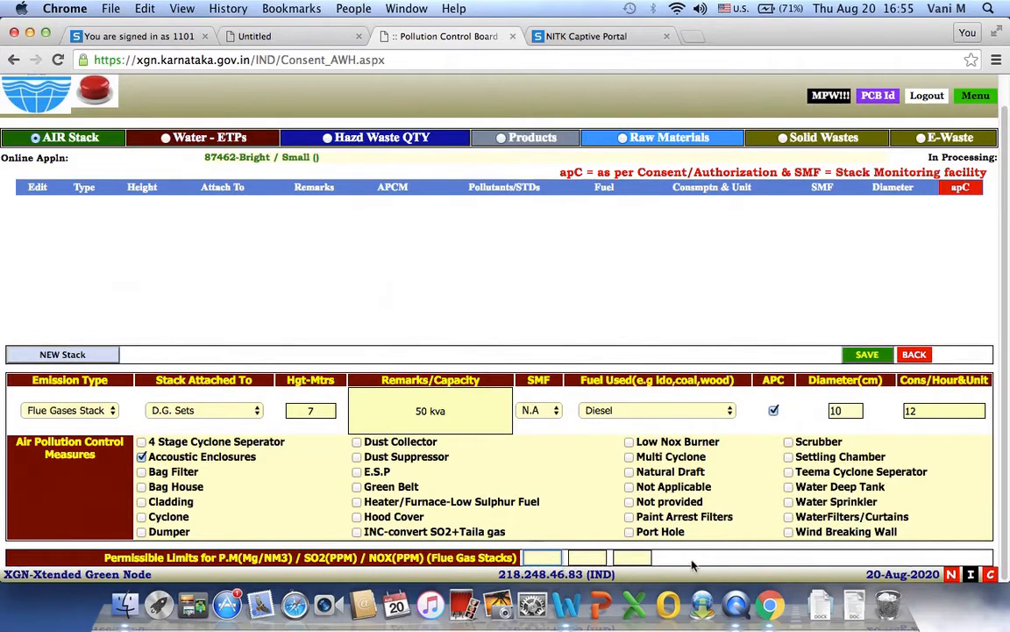
pyautogui.write('0')
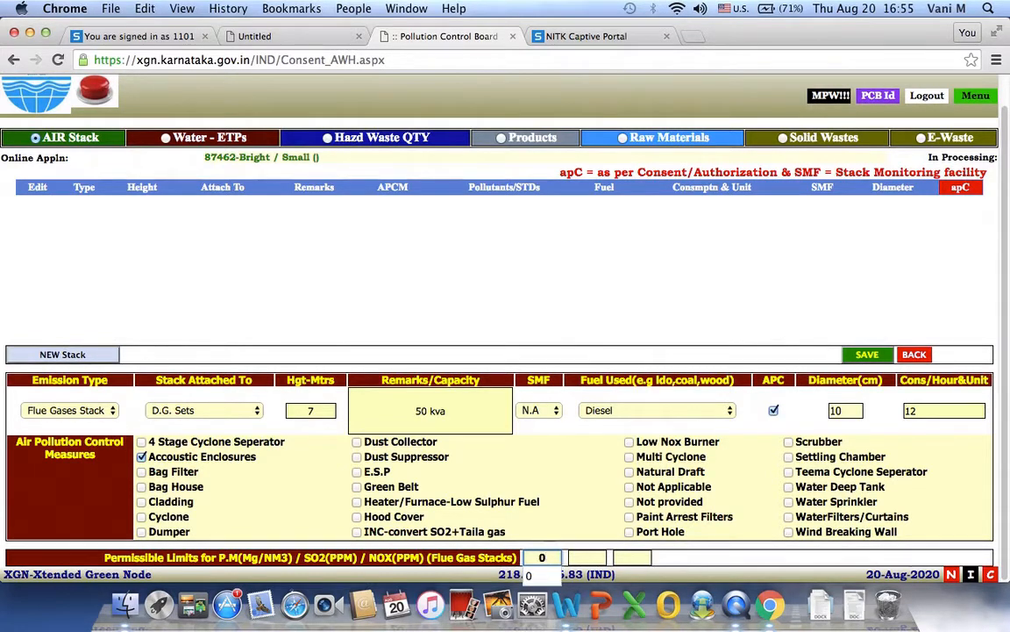
pyautogui.click(591, 558)
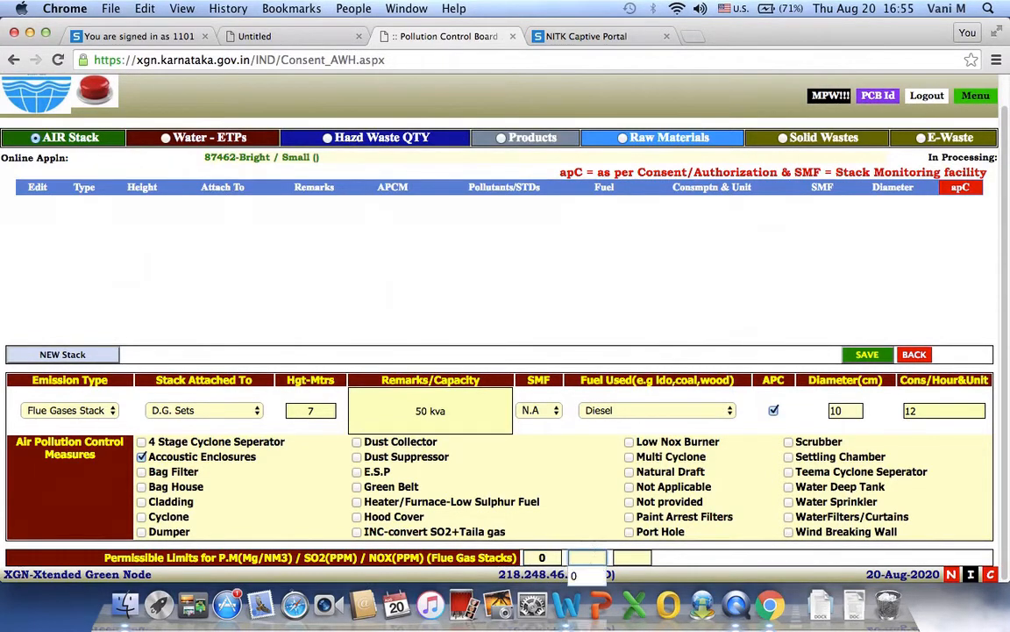
pyautogui.write('0')
pyautogui.click(642, 560)
pyautogui.write('0')
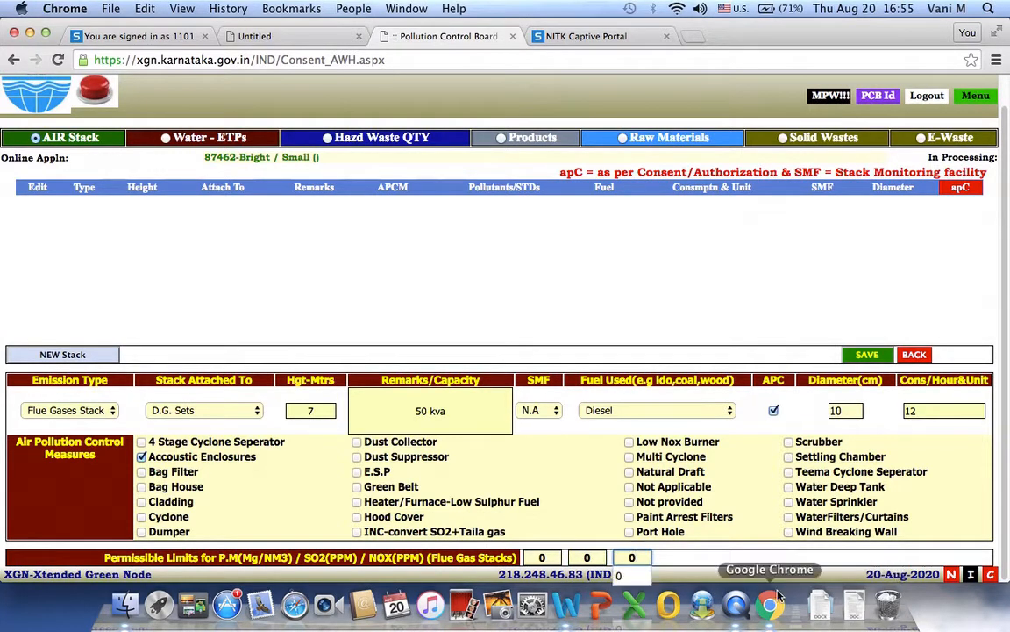
# Open the Raw Materials section and enter MS as a new raw material in Tonnes with an existing quantity of 15.0000.
pyautogui.click(599, 558)
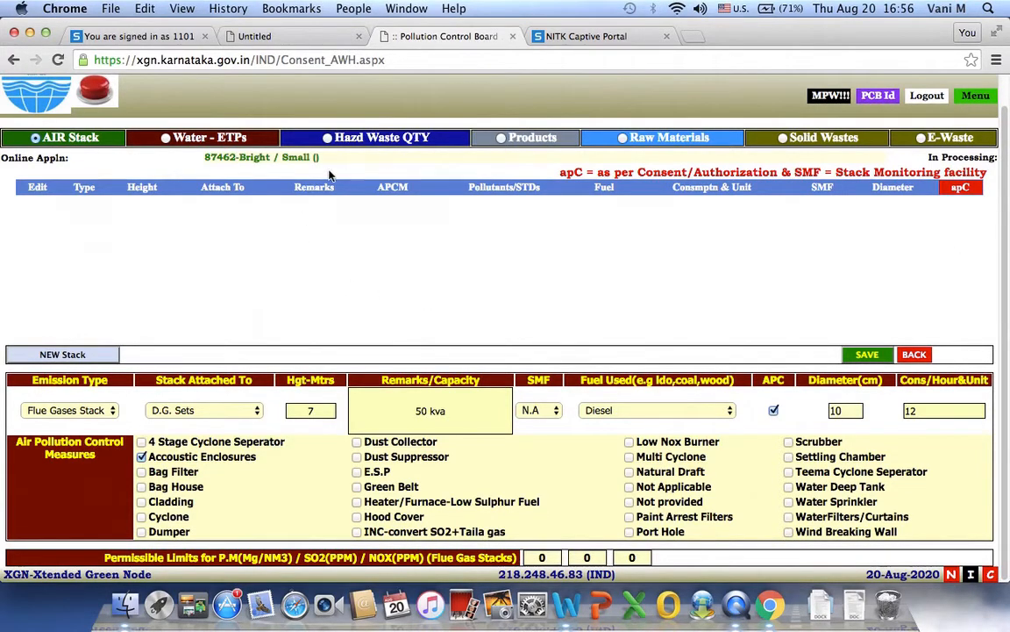
pyautogui.click(627, 139)
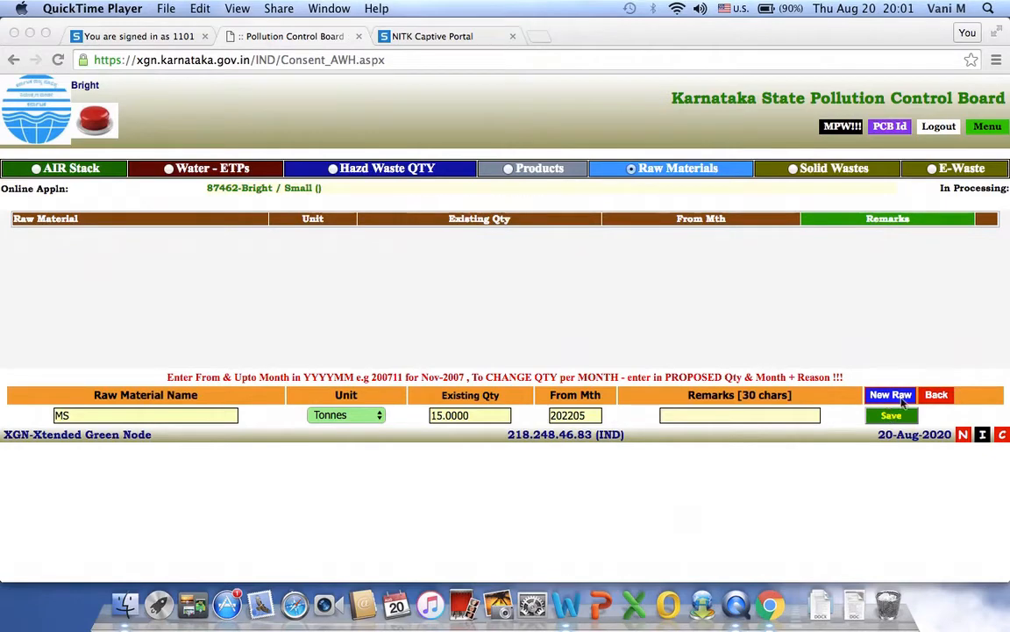
pyautogui.click(99, 414)
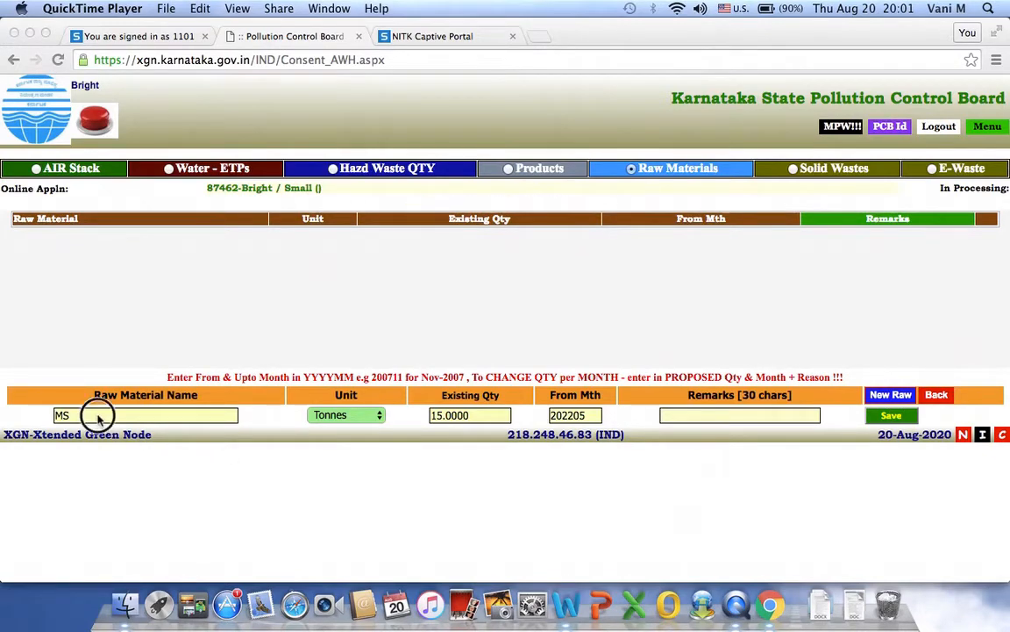
pyautogui.click(99, 414)
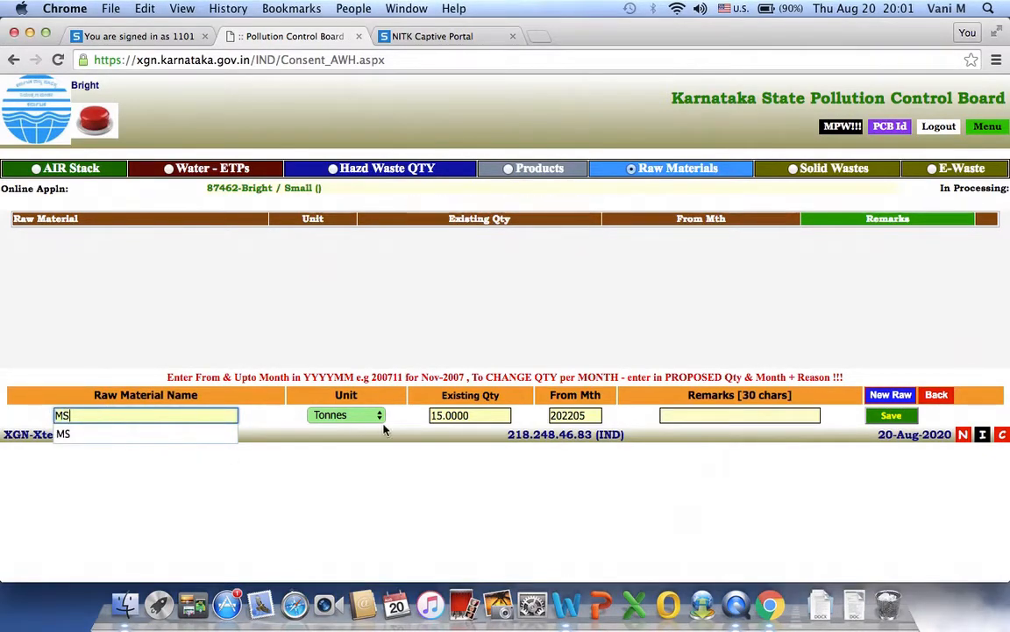
pyautogui.click(493, 421)
pyautogui.click(480, 416)
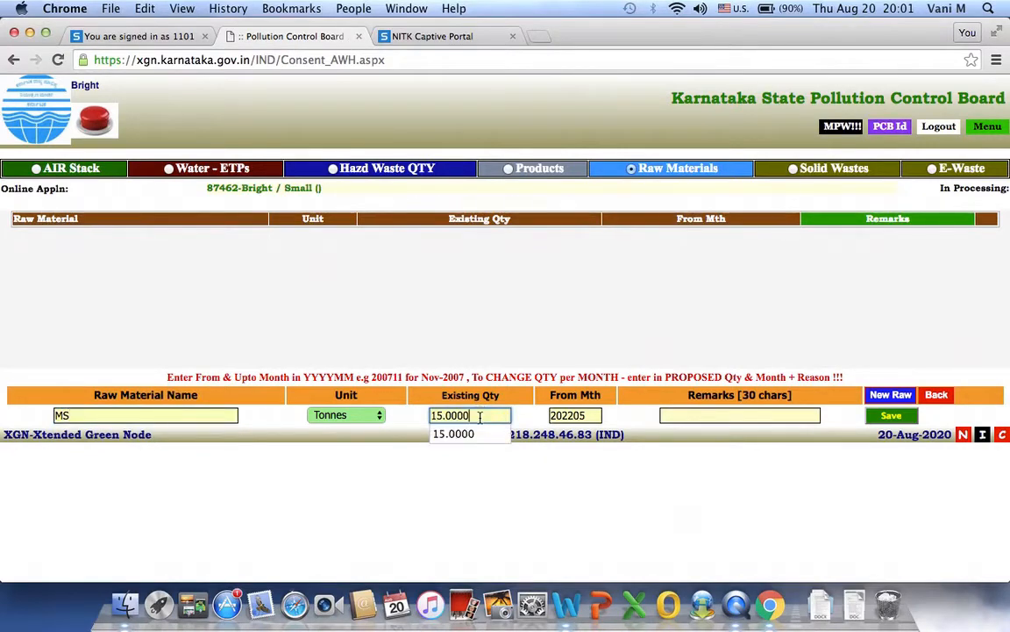
pyautogui.click(391, 439)
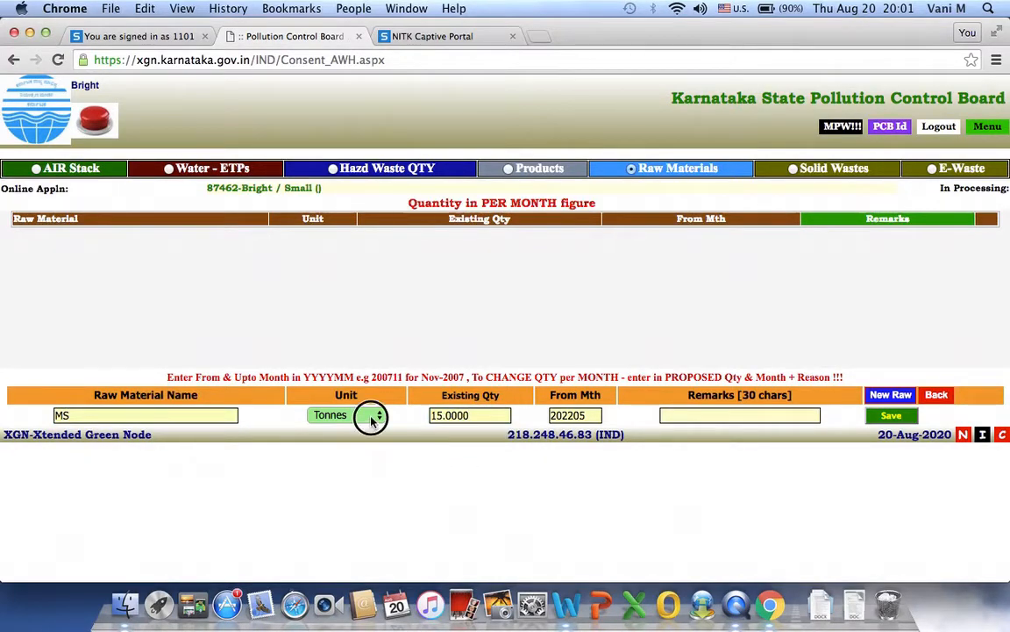
pyautogui.click(372, 418)
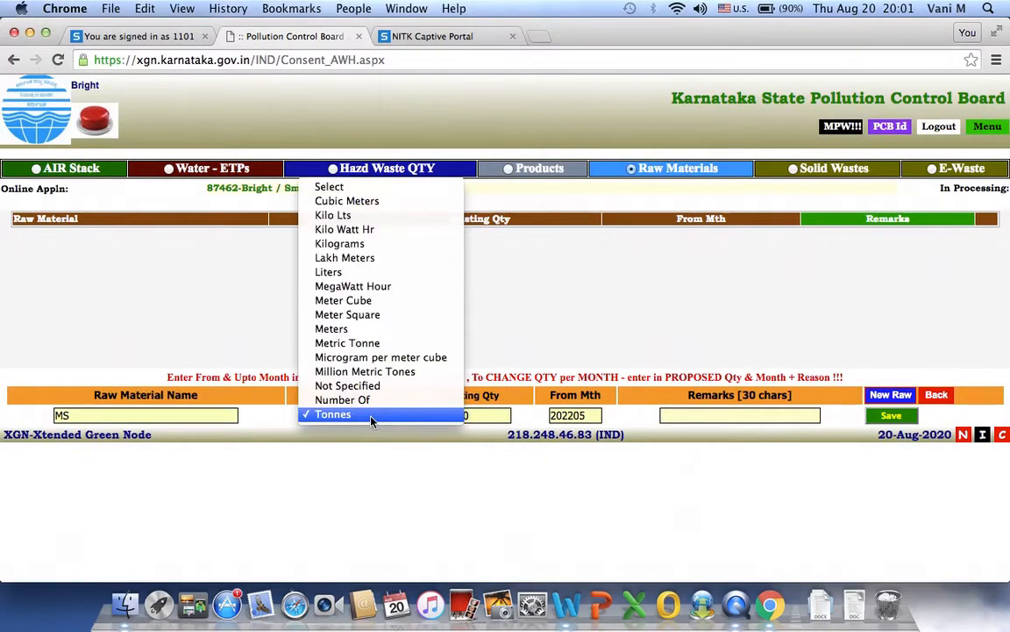
# Set the MS raw material's From month to 202205, leave its remarks blank, and save the entry.
pyautogui.click(592, 414)
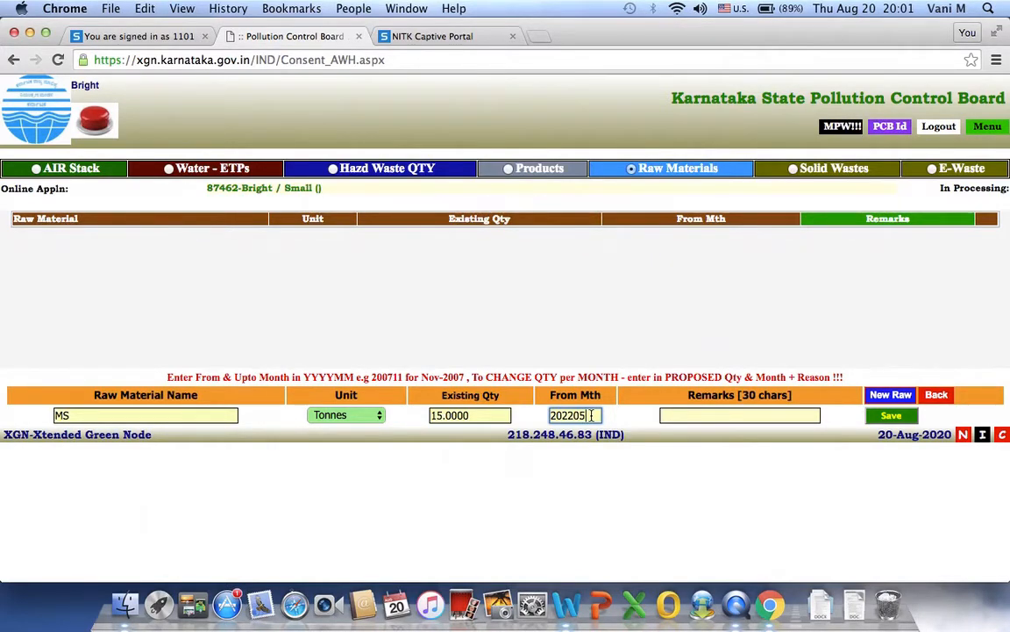
pyautogui.click(590, 418)
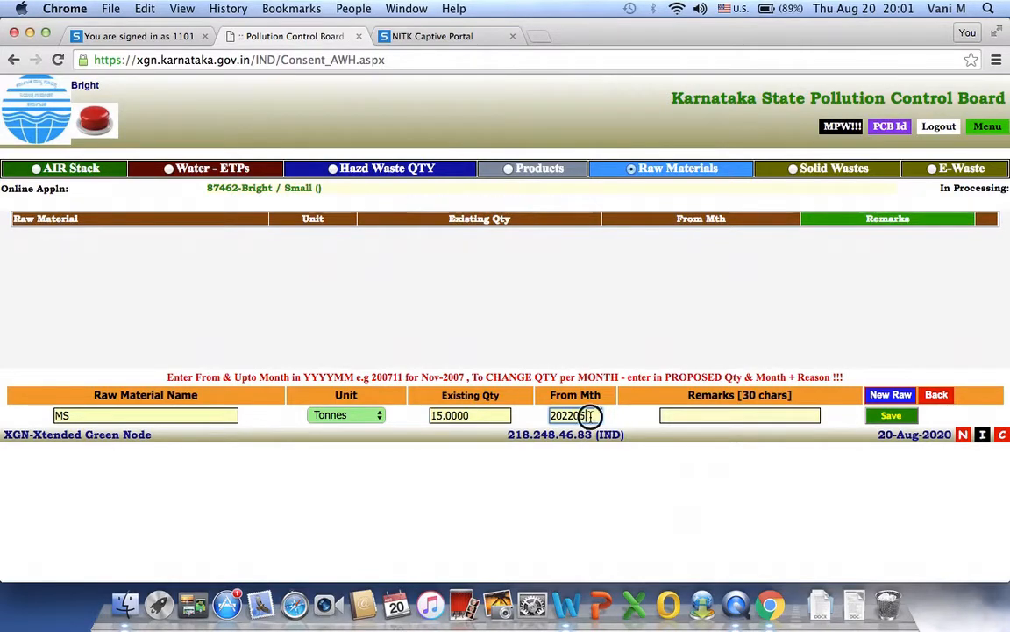
pyautogui.click(744, 412)
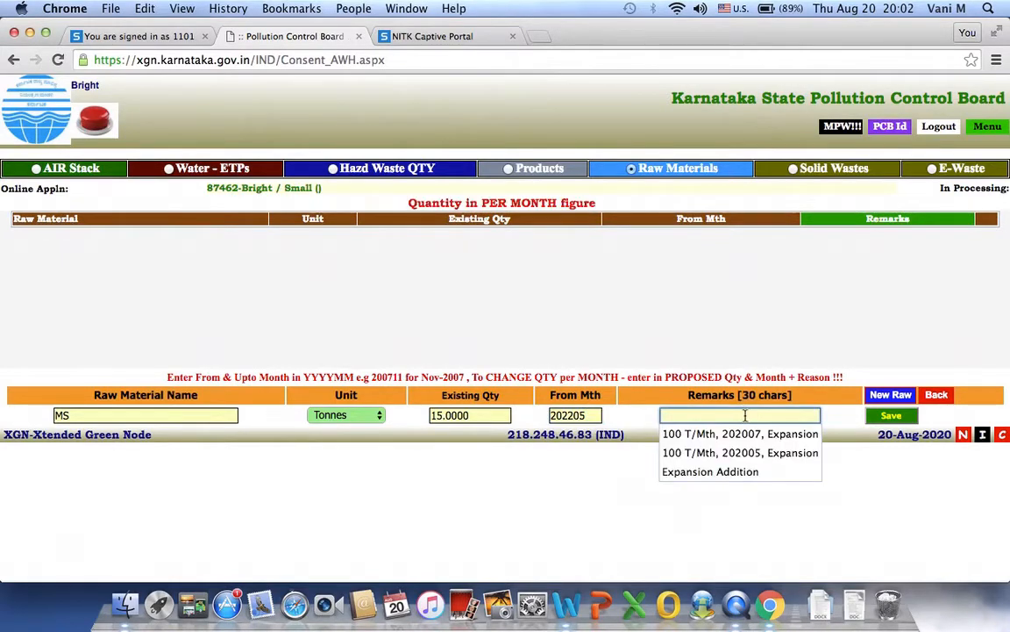
pyautogui.click(886, 422)
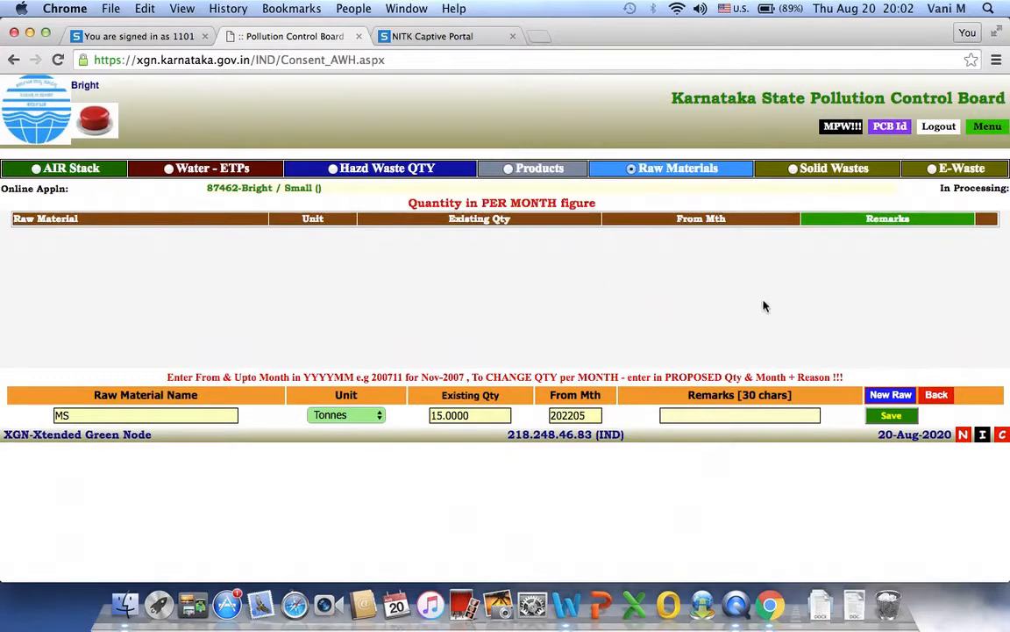
# In the Products section, open the building 1 record for editing and select Cubic Meters as its unit.
pyautogui.click(509, 173)
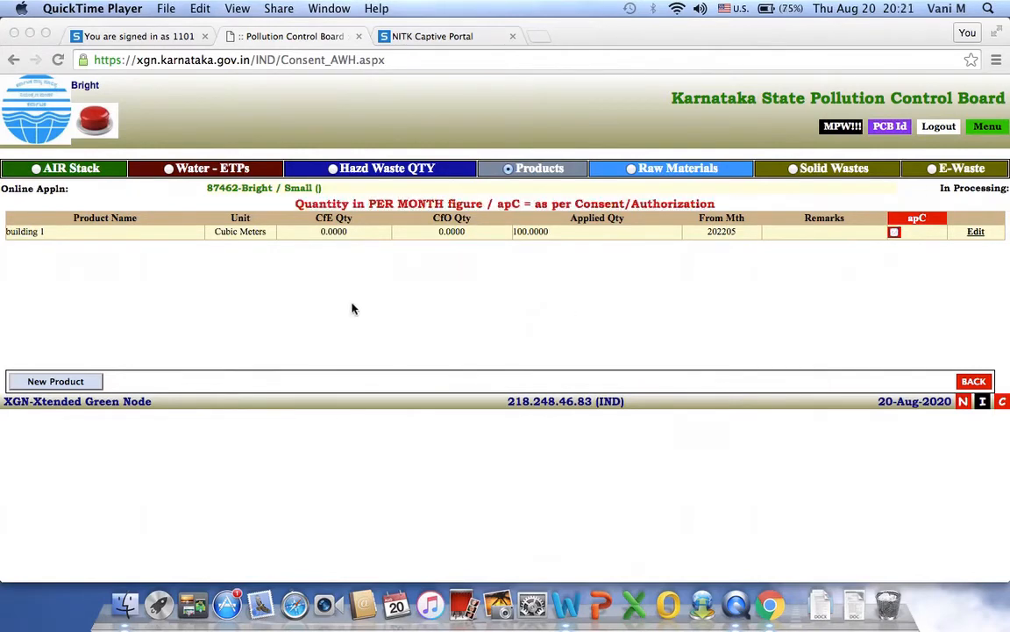
pyautogui.click(975, 233)
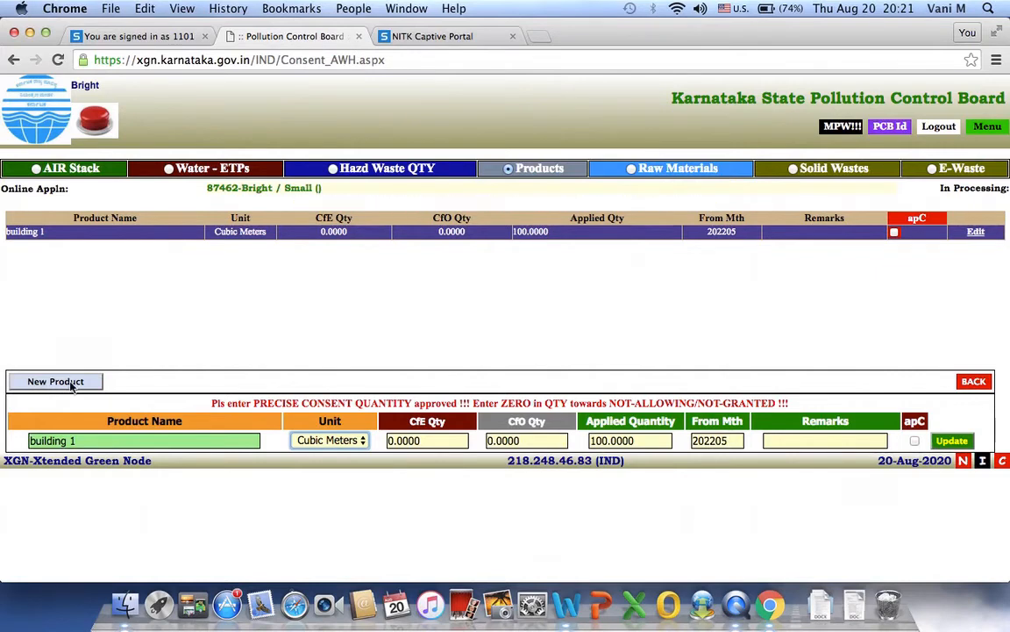
pyautogui.click(98, 441)
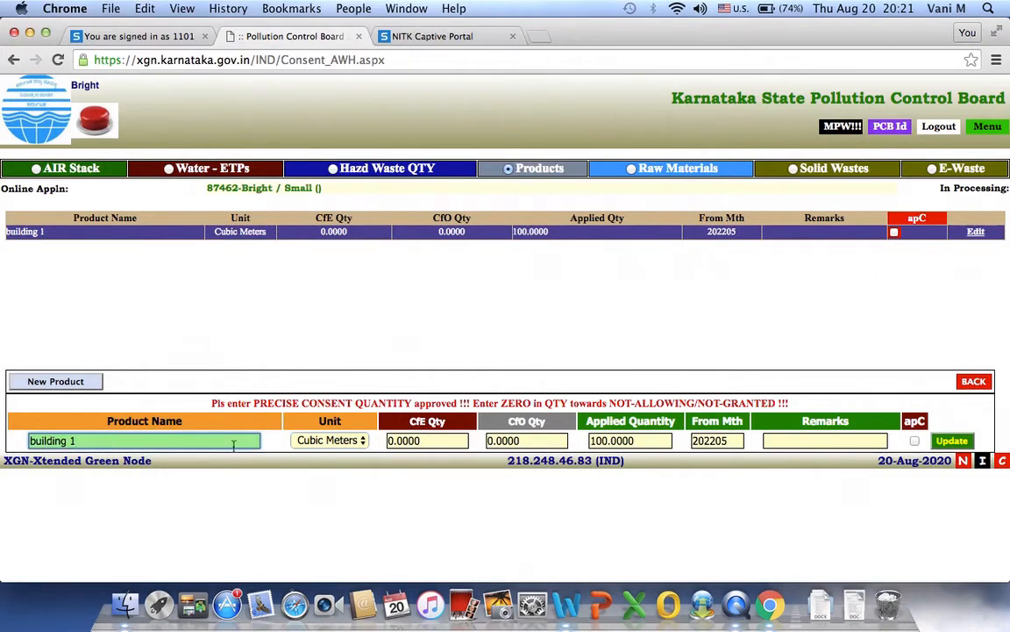
pyautogui.click(331, 441)
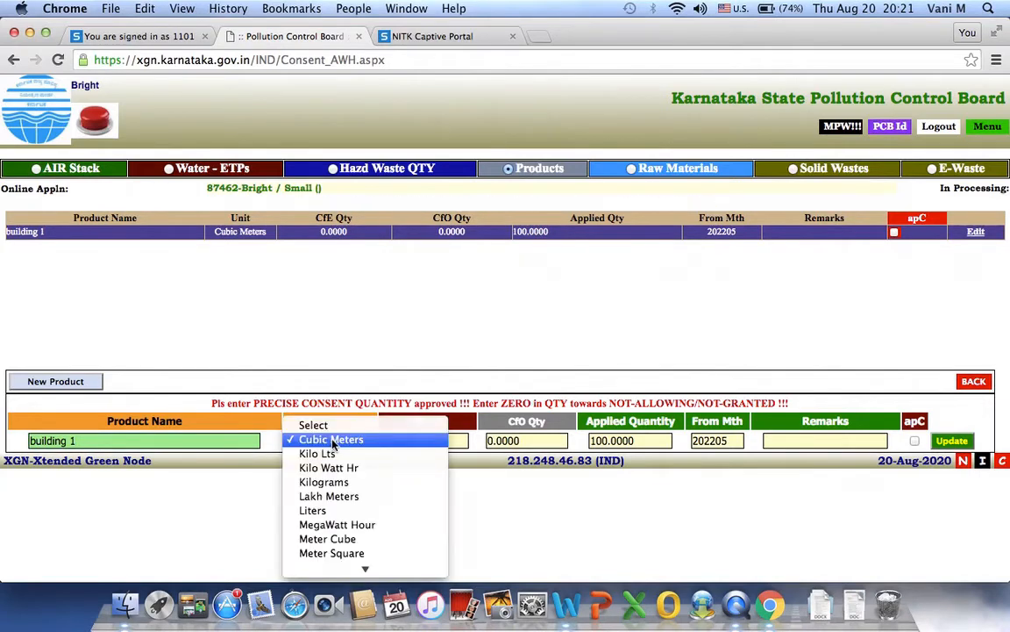
pyautogui.click(333, 441)
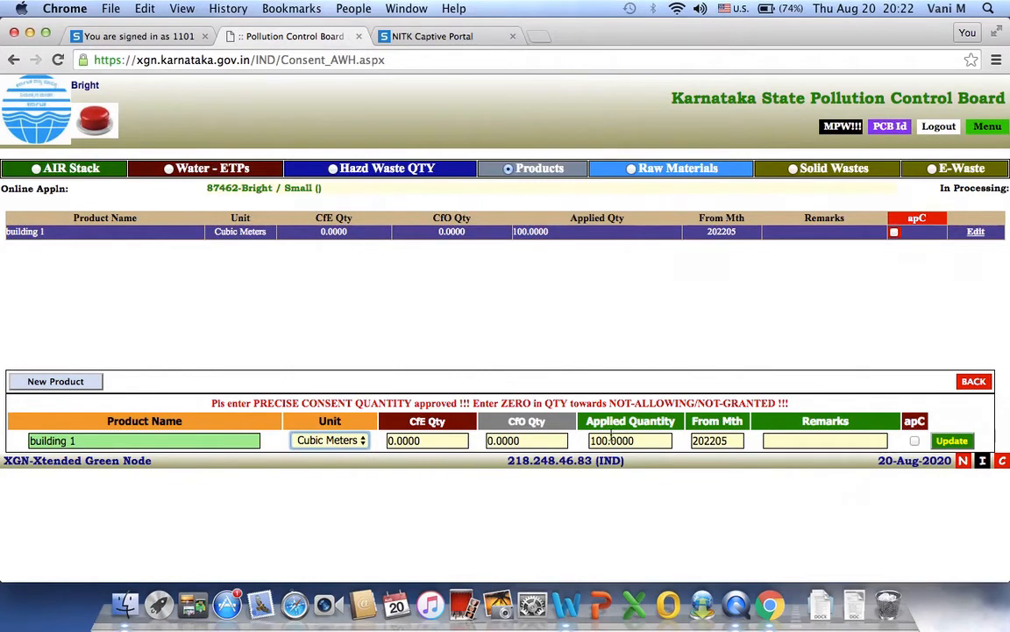
# Update the building 1 product with an applied quantity of 100.0000, From month 202205 and blank remarks.
pyautogui.click(655, 441)
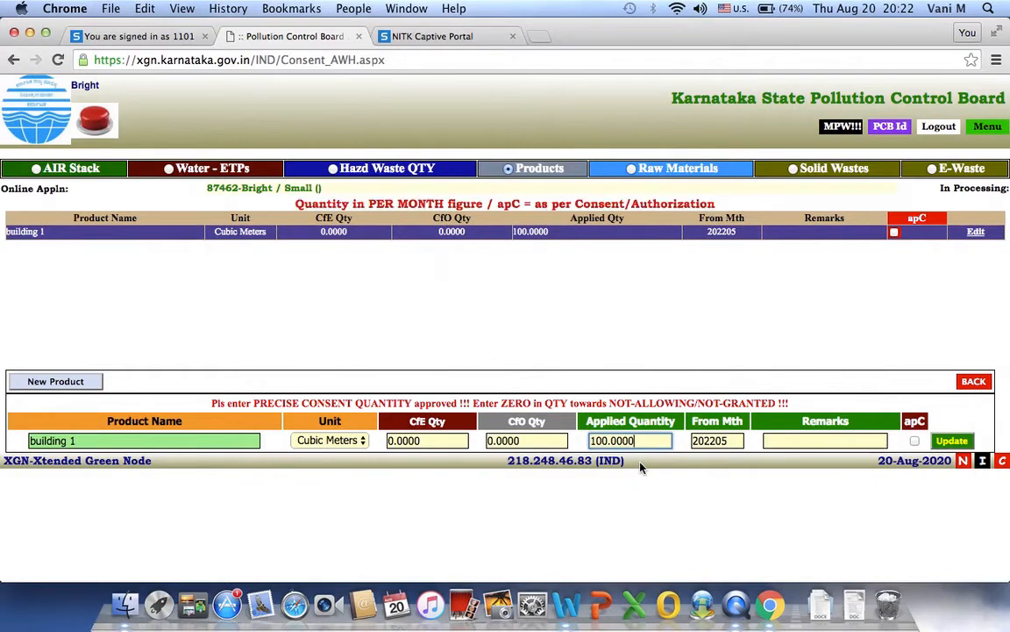
pyautogui.click(731, 441)
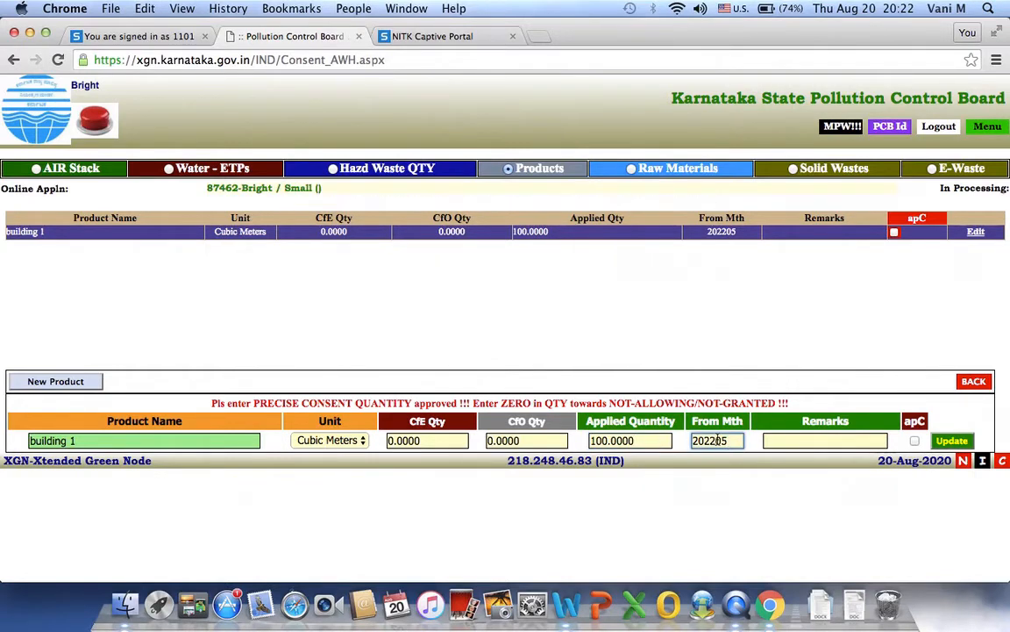
pyautogui.click(790, 436)
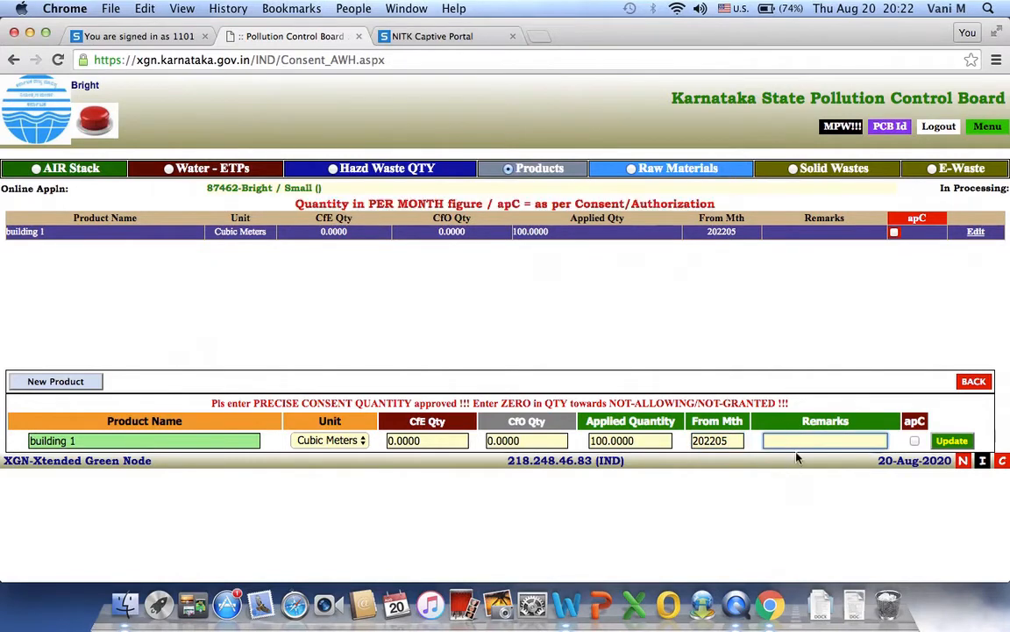
pyautogui.click(953, 441)
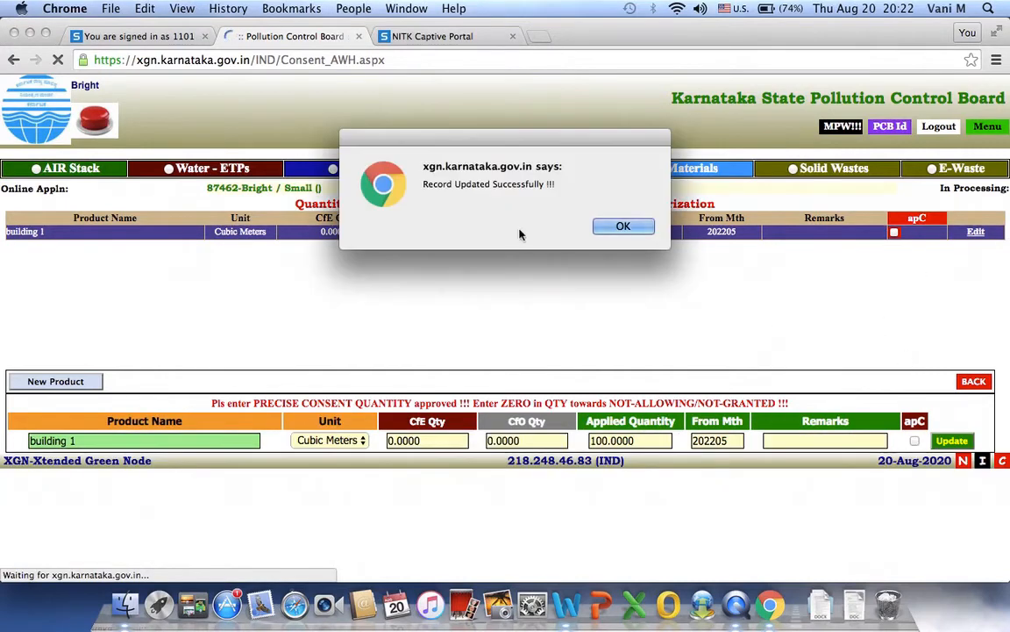
pyautogui.click(623, 227)
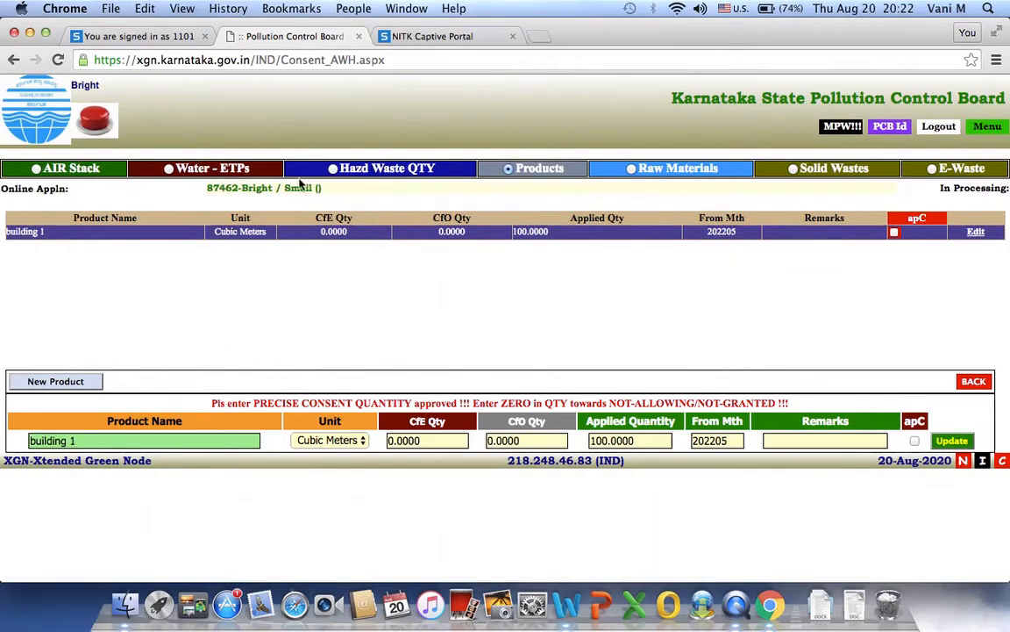
# Open the hazardous waste quantity section and start a new waste category entry.
pyautogui.click(333, 169)
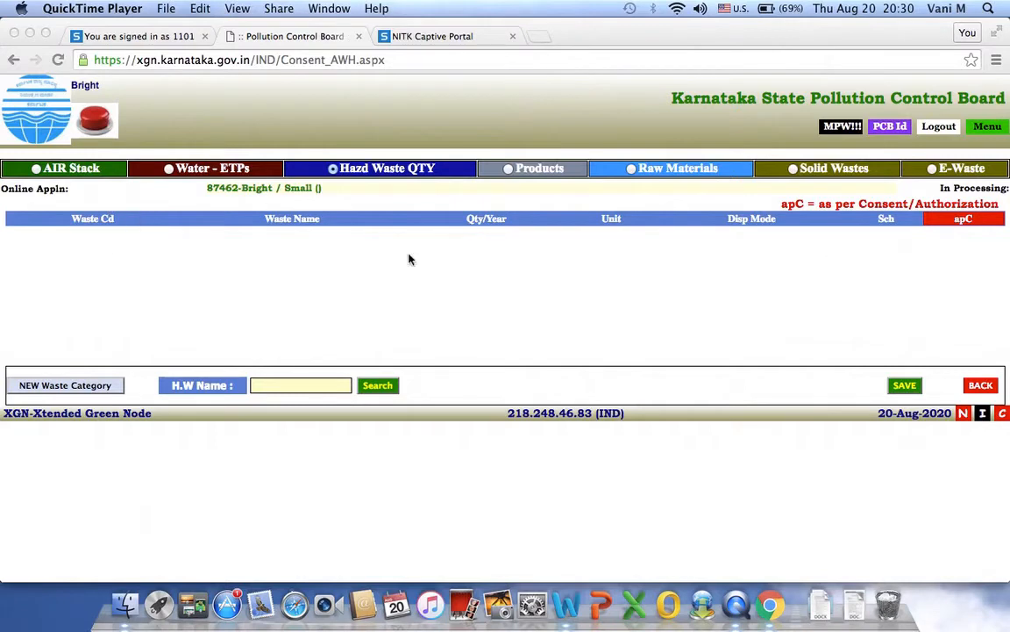
pyautogui.click(85, 419)
pyautogui.click(77, 391)
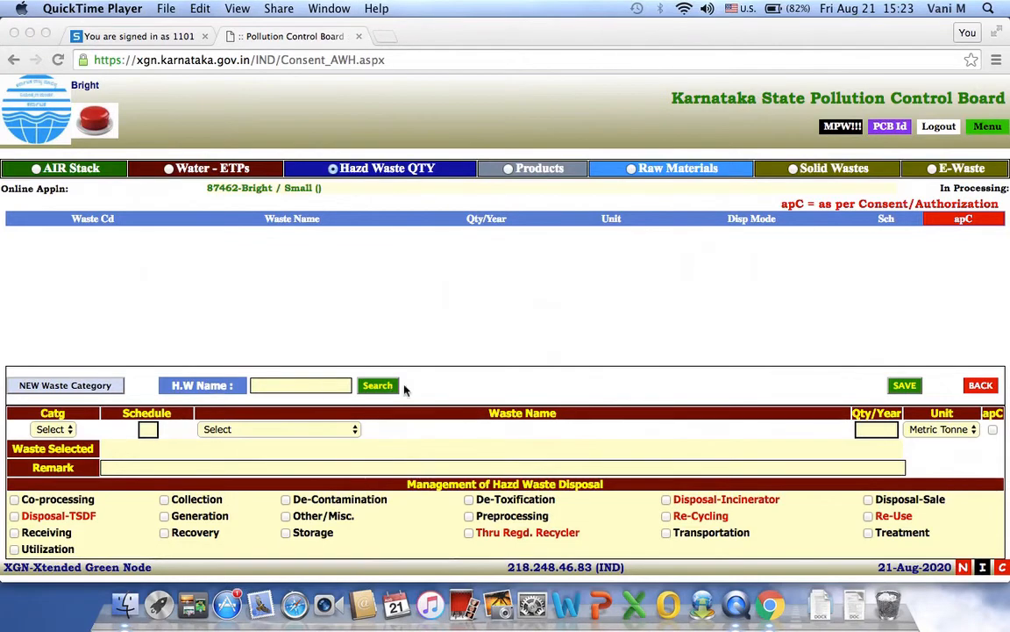
# Search the hazardous waste names for oil and select 5.1 Used Spent Oil.
pyautogui.click(279, 387)
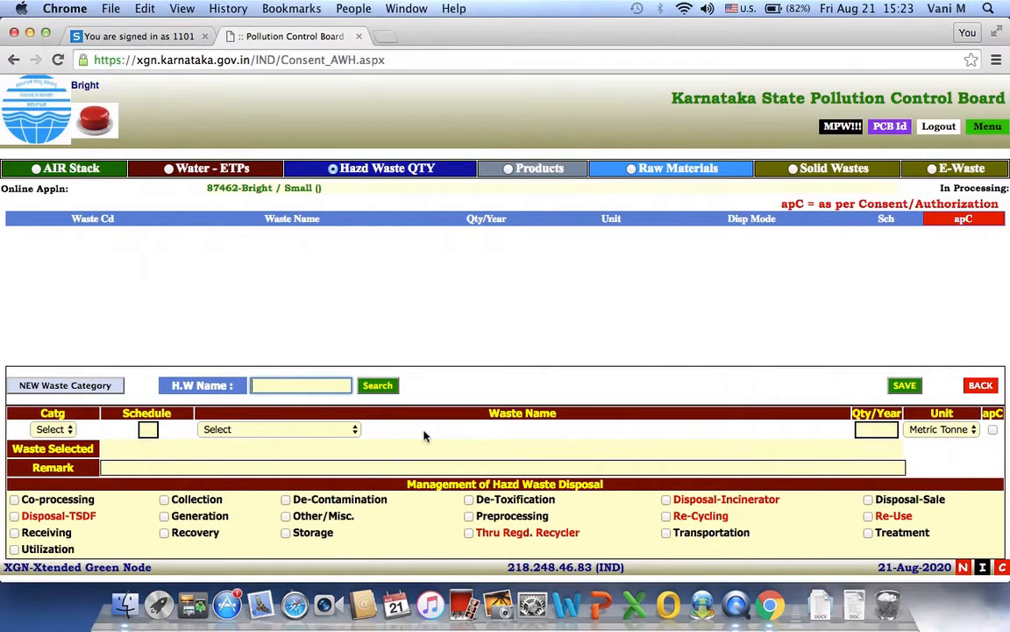
pyautogui.write('oil')
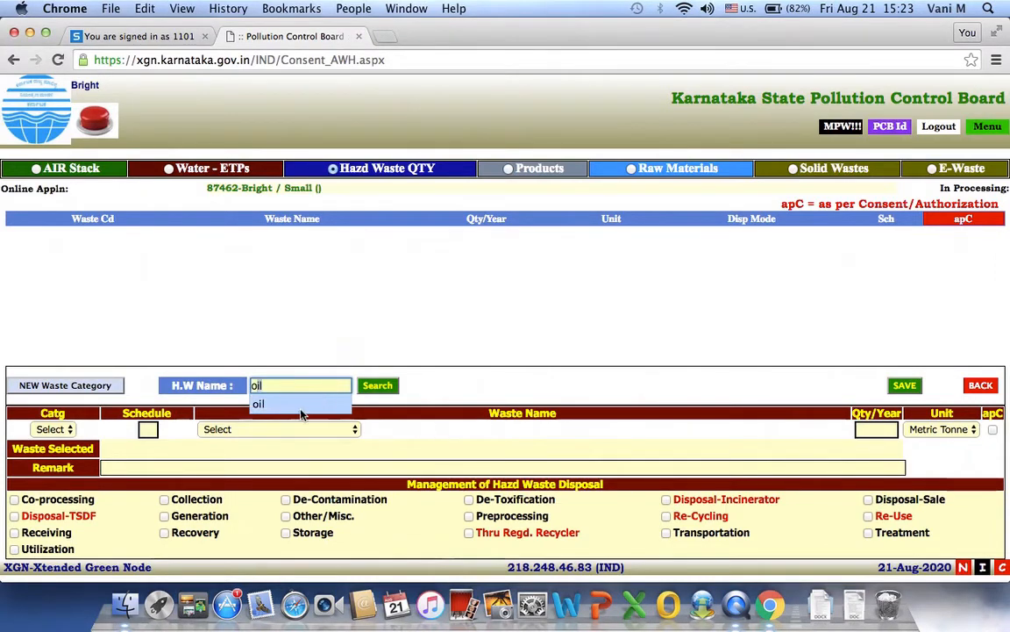
pyautogui.click(378, 386)
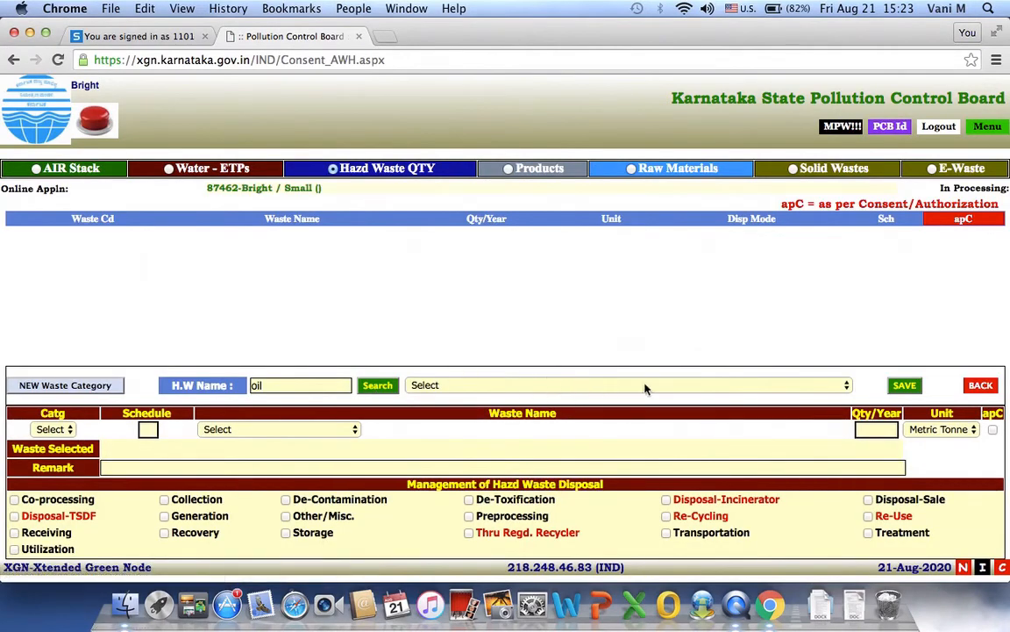
pyautogui.click(724, 386)
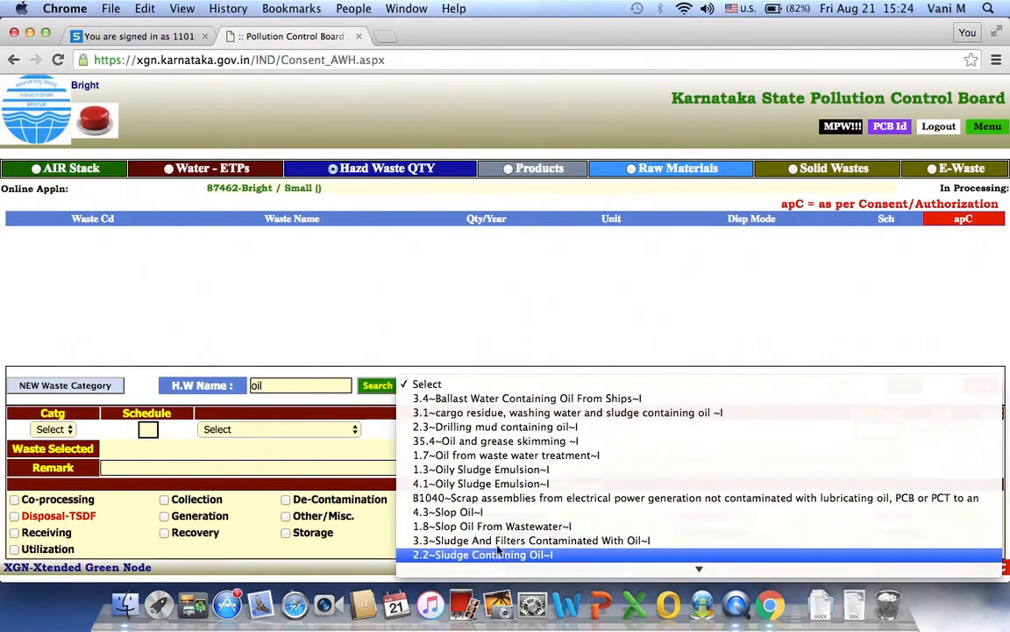
pyautogui.scroll(-1, 507, 523)
pyautogui.scroll(-3, 500, 528)
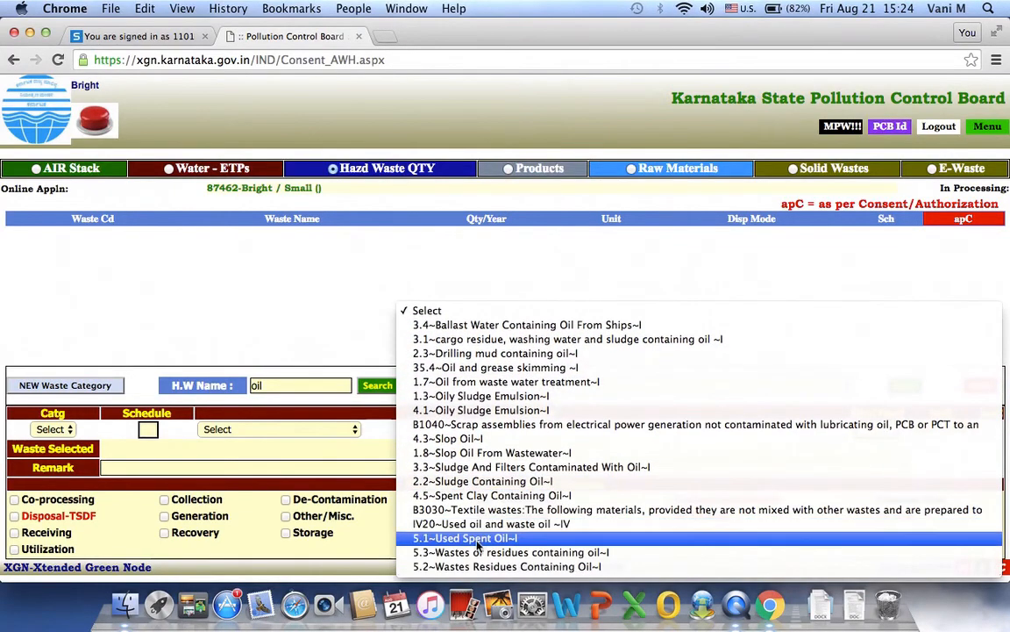
pyautogui.click(478, 539)
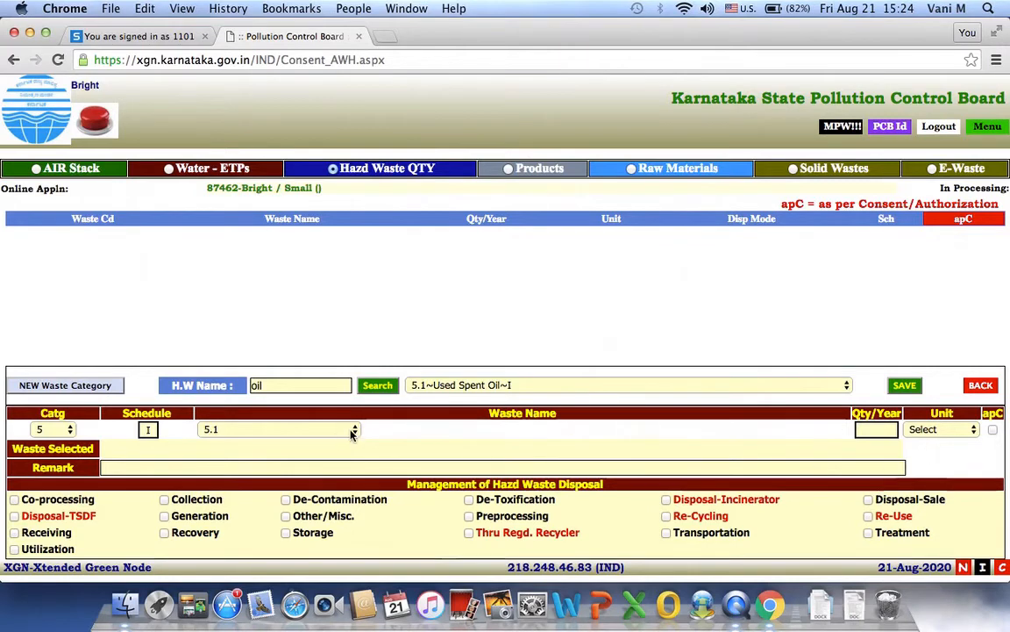
# Set the used spent oil's yearly quantity to 0.1 with Kilo Lts as the unit.
pyautogui.click(871, 428)
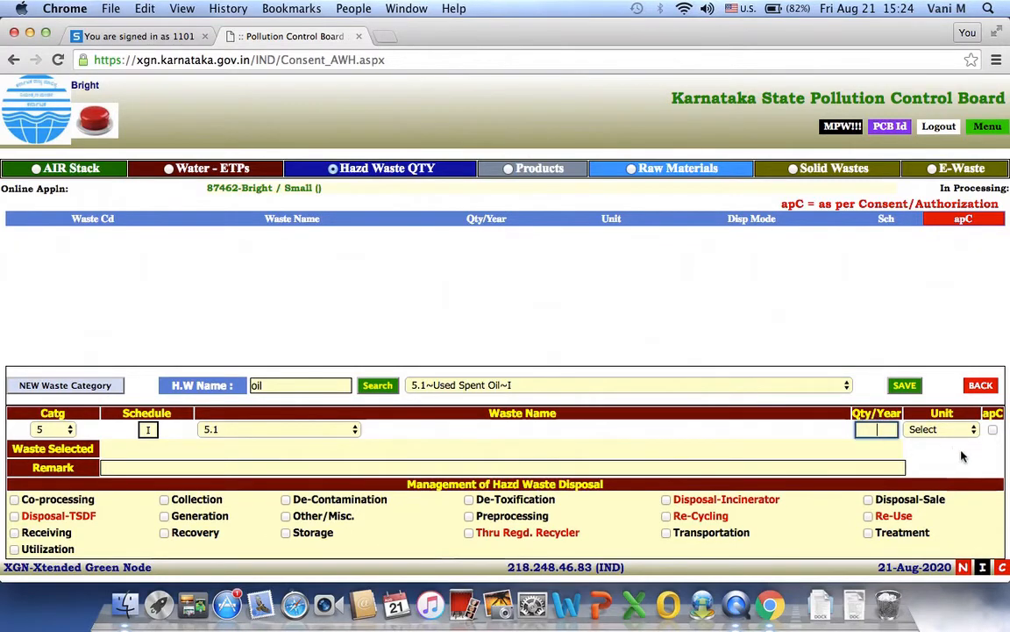
pyautogui.write('0')
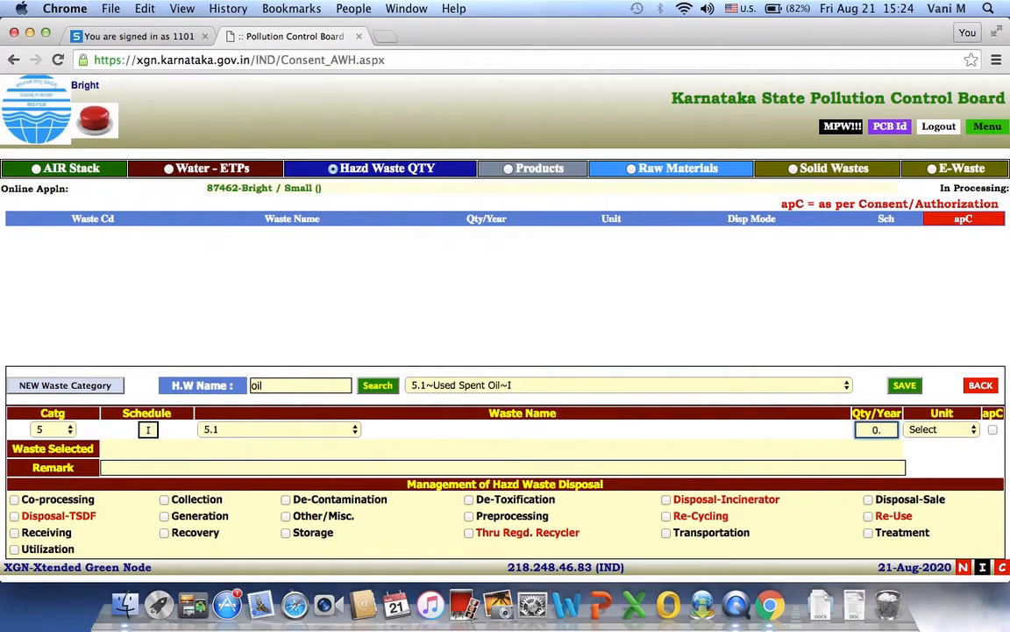
pyautogui.write('.1')
pyautogui.click(949, 430)
pyautogui.click(934, 443)
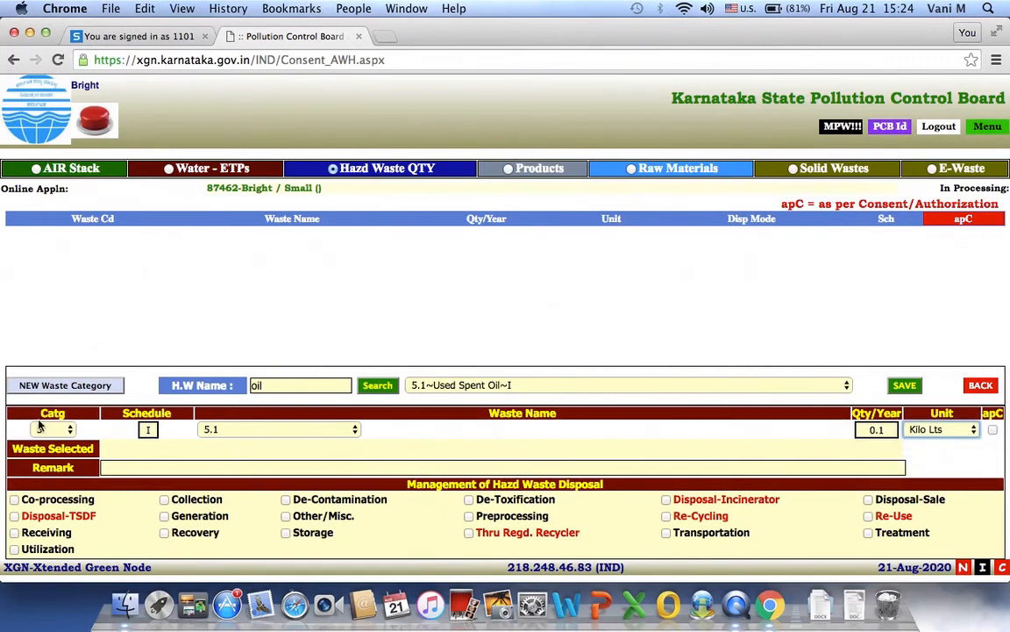
# Leave the waste remark blank and select Generation and Storage as the hazardous waste management methods.
pyautogui.click(120, 468)
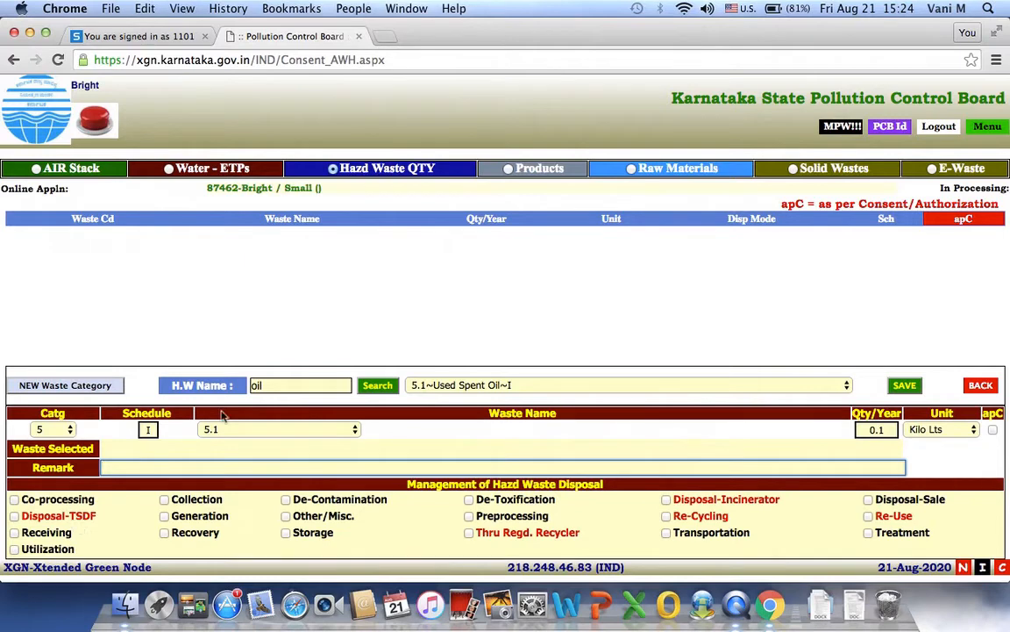
pyautogui.click(164, 516)
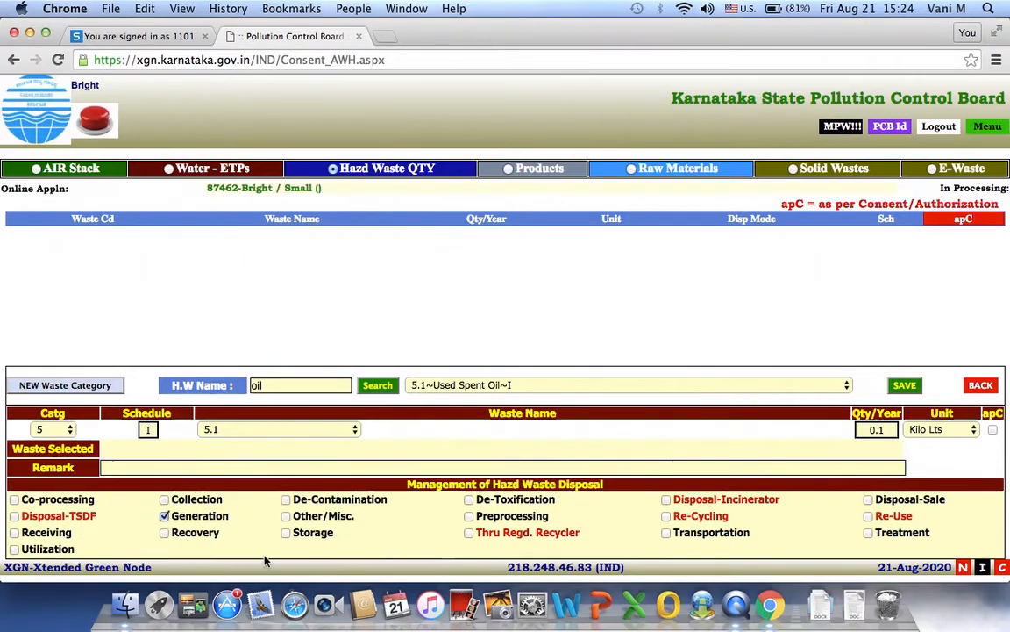
pyautogui.click(285, 532)
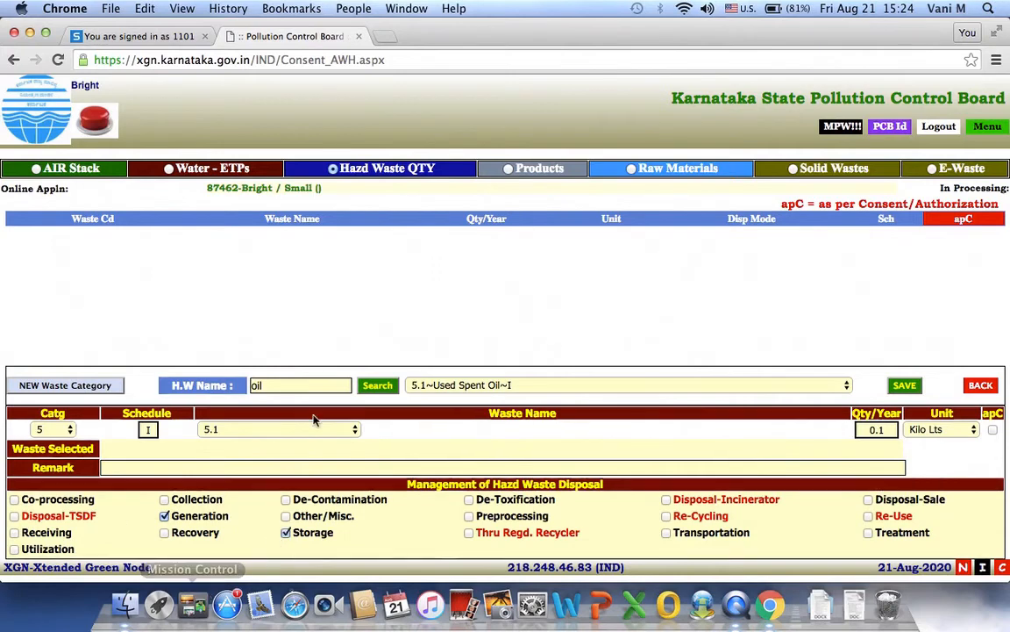
# Add Thru Regd. Recycler to the used spent oil's management methods and save the hazardous waste record.
pyautogui.click(468, 533)
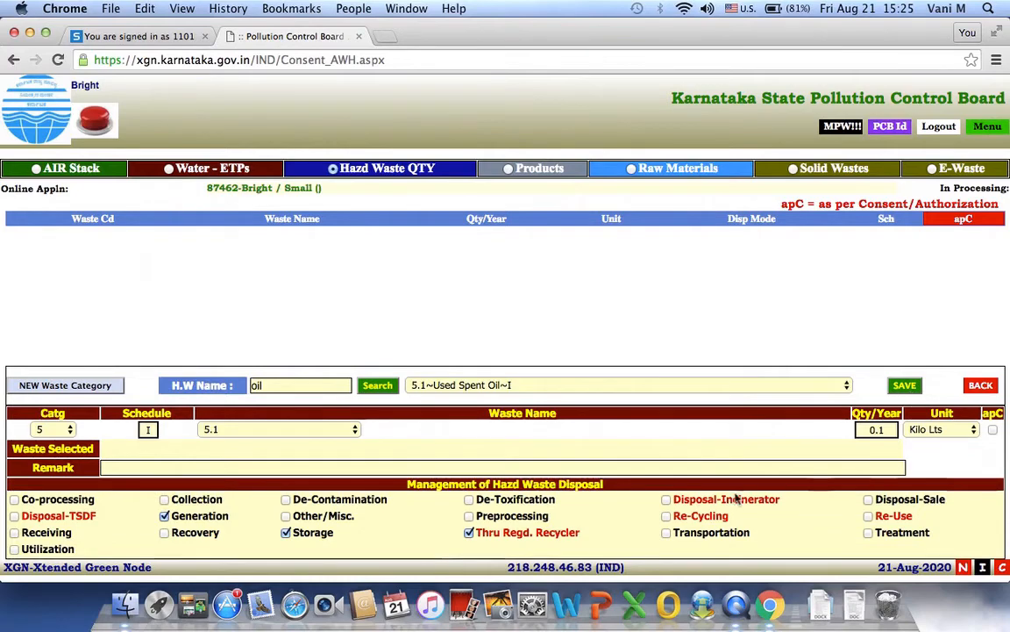
pyautogui.click(908, 389)
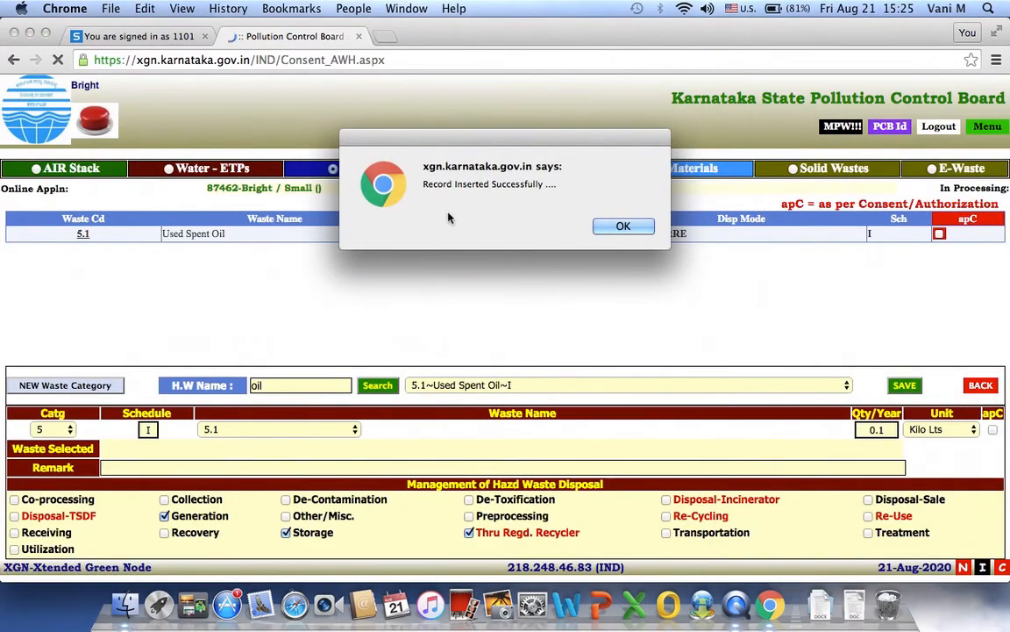
pyautogui.click(621, 226)
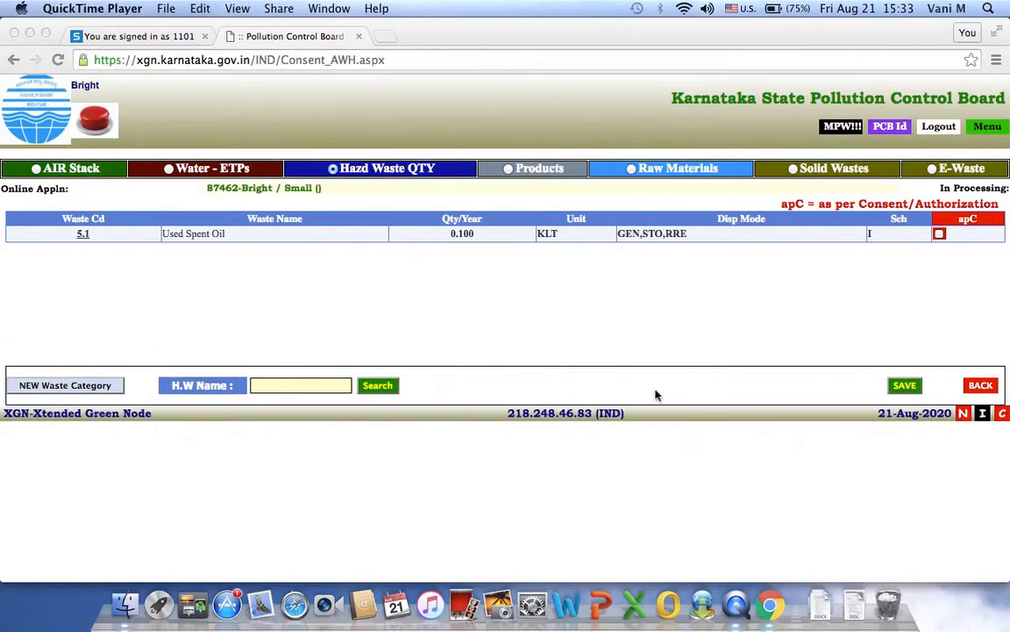
# Open the solid waste section, dismiss the hazardous waste notice and load the existing msw record for editing.
pyautogui.click(793, 172)
pyautogui.click(794, 170)
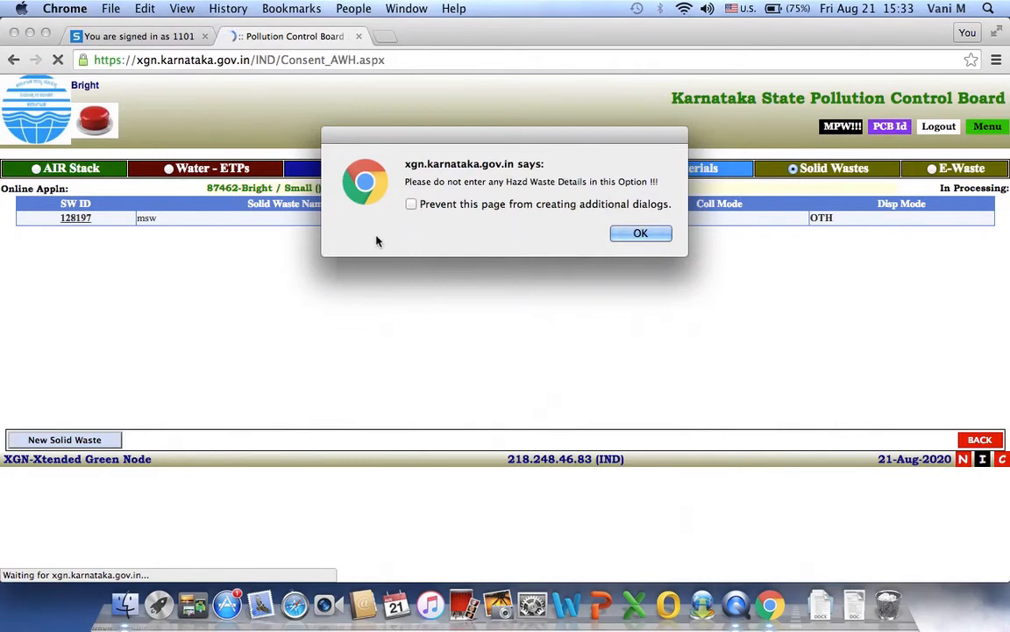
pyautogui.click(639, 235)
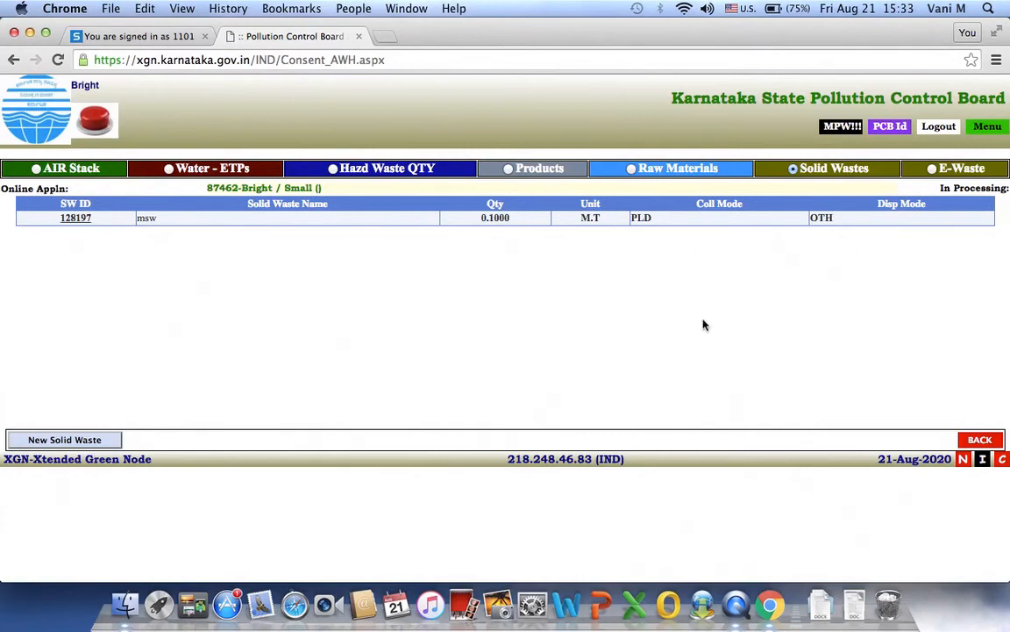
pyautogui.click(71, 444)
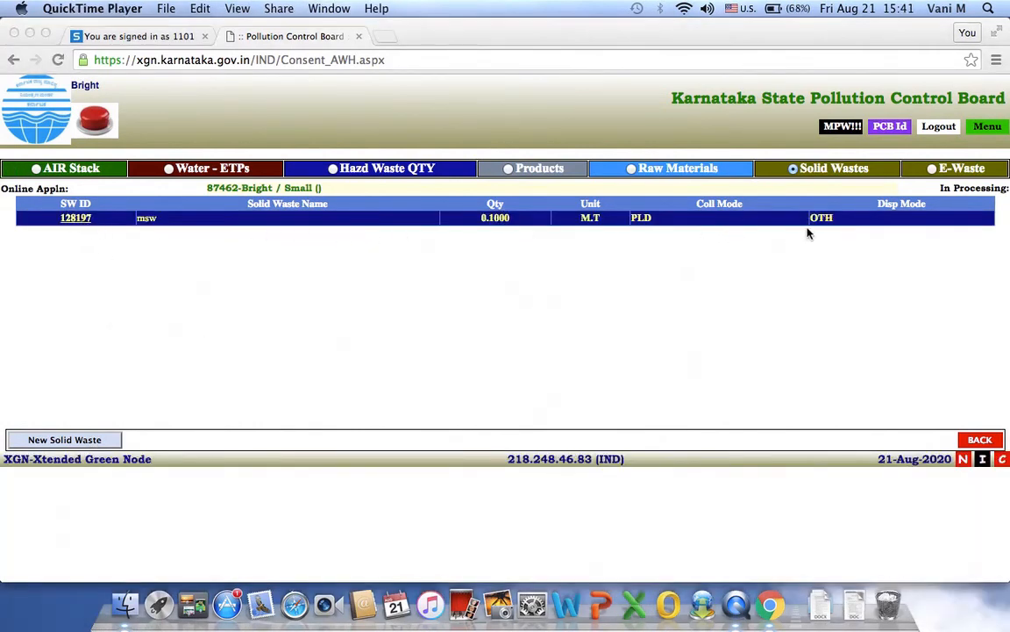
pyautogui.click(75, 219)
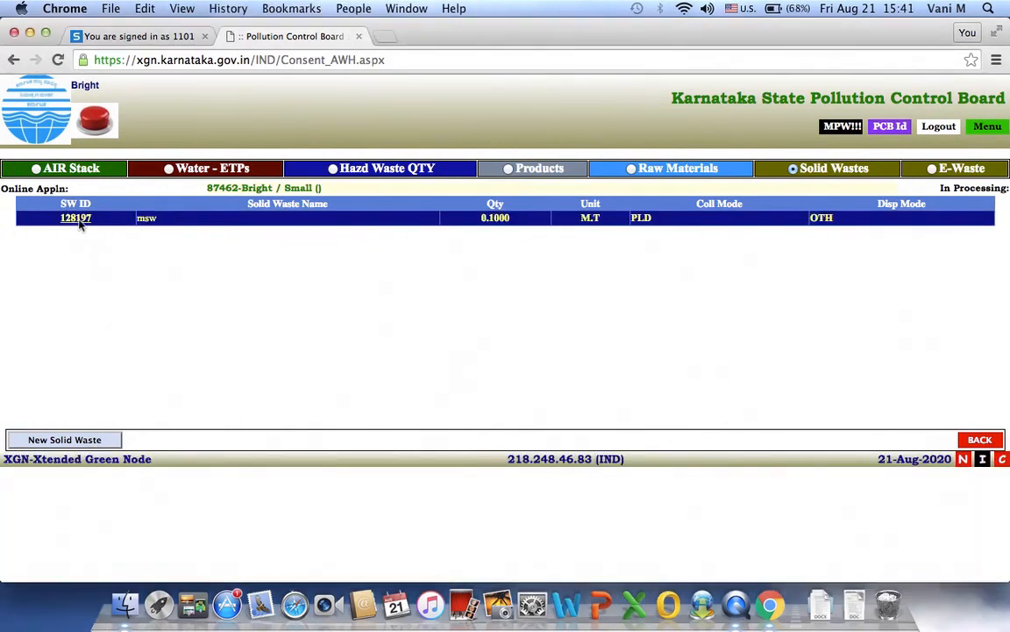
pyautogui.click(77, 224)
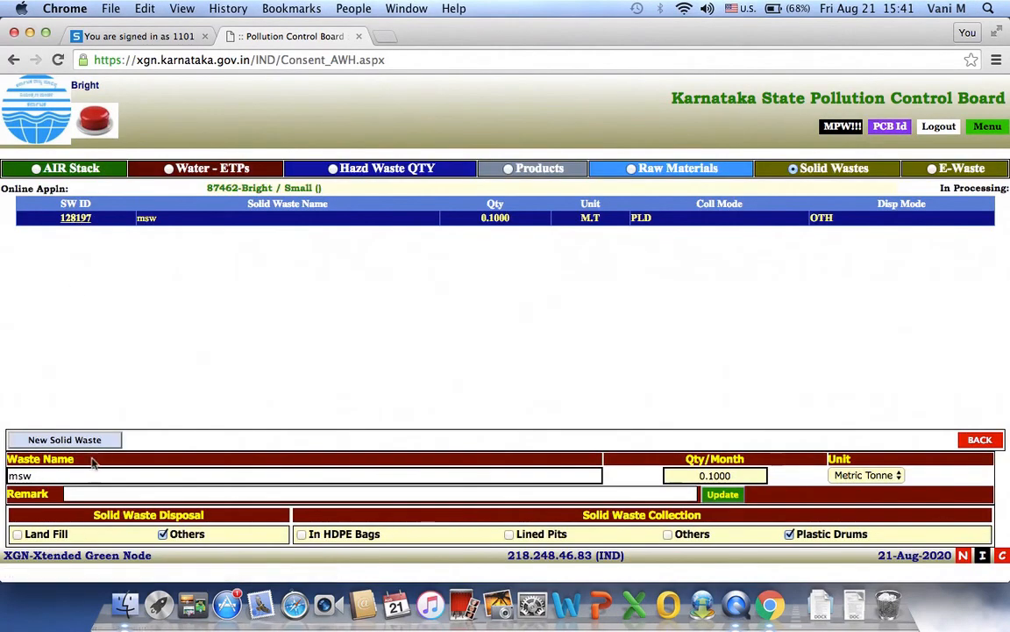
# Update the msw solid waste record with the remark left blank, and return to the consent application's checklist.
pyautogui.click(51, 476)
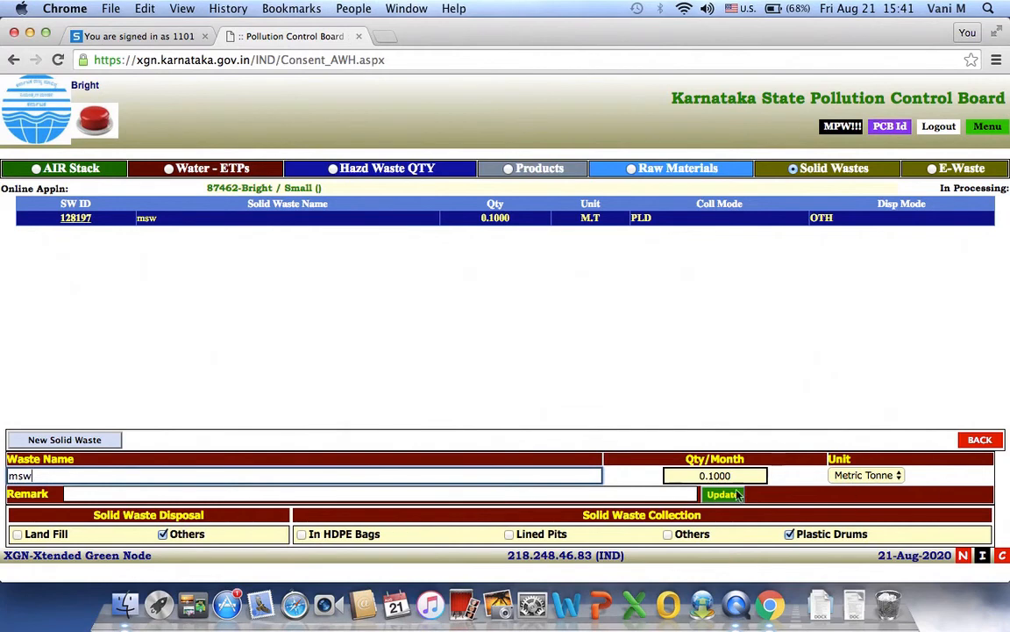
pyautogui.click(752, 476)
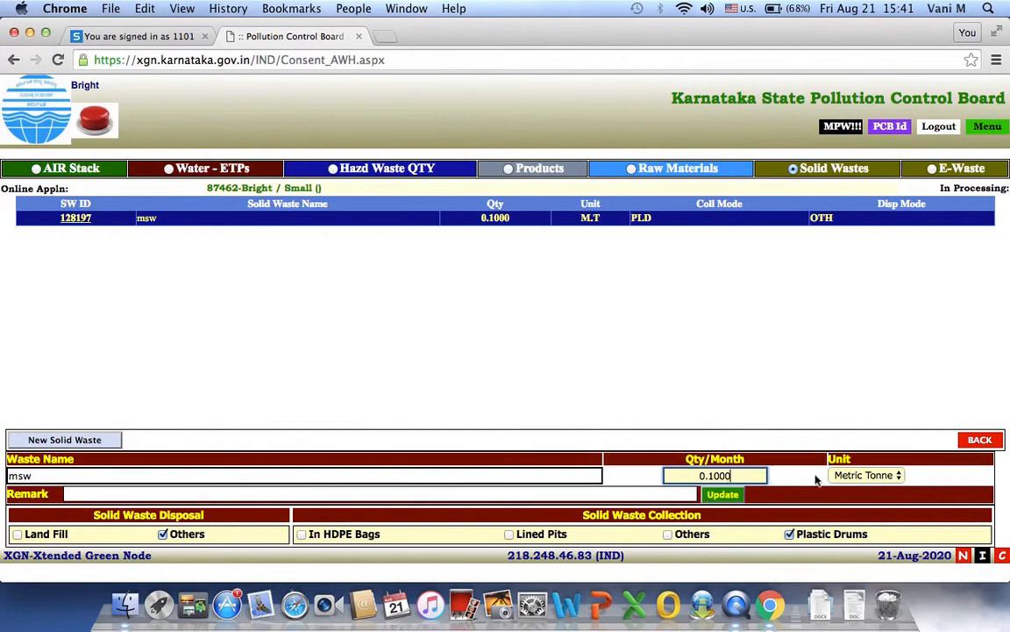
pyautogui.click(182, 505)
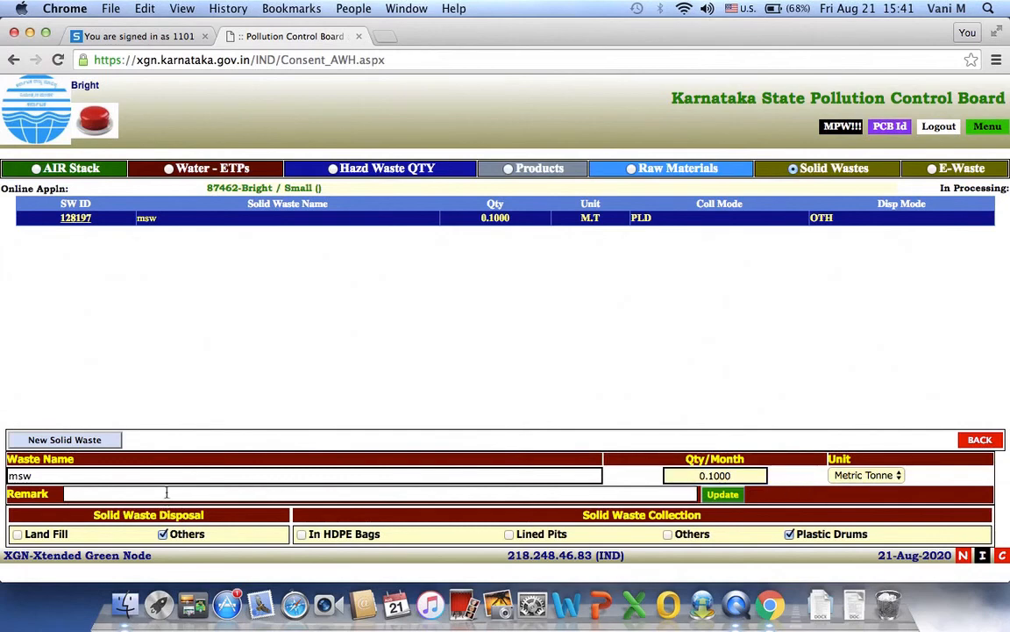
pyautogui.click(150, 493)
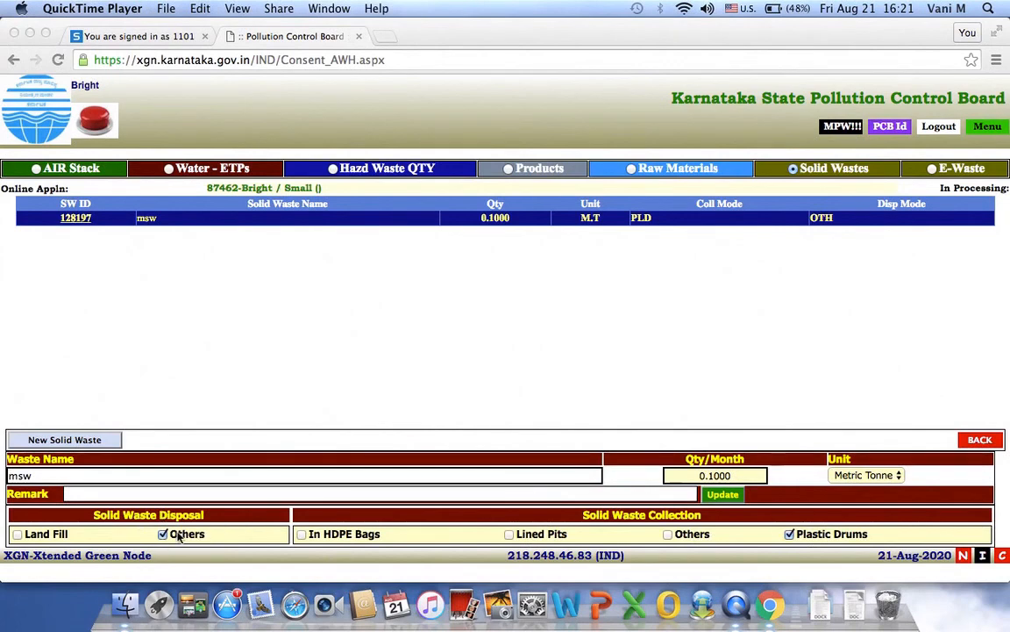
pyautogui.click(721, 494)
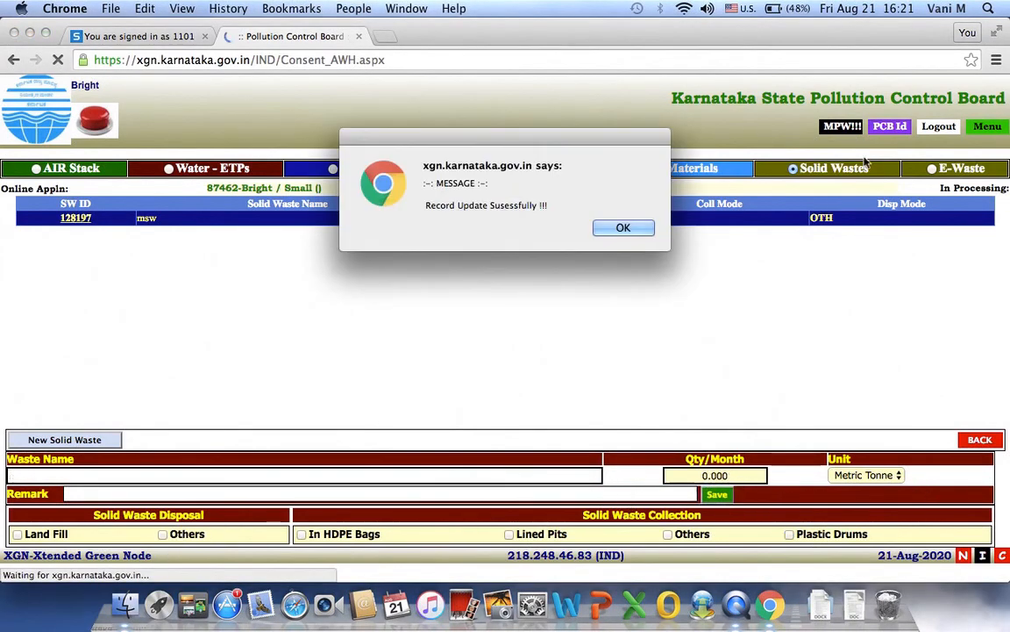
pyautogui.click(624, 228)
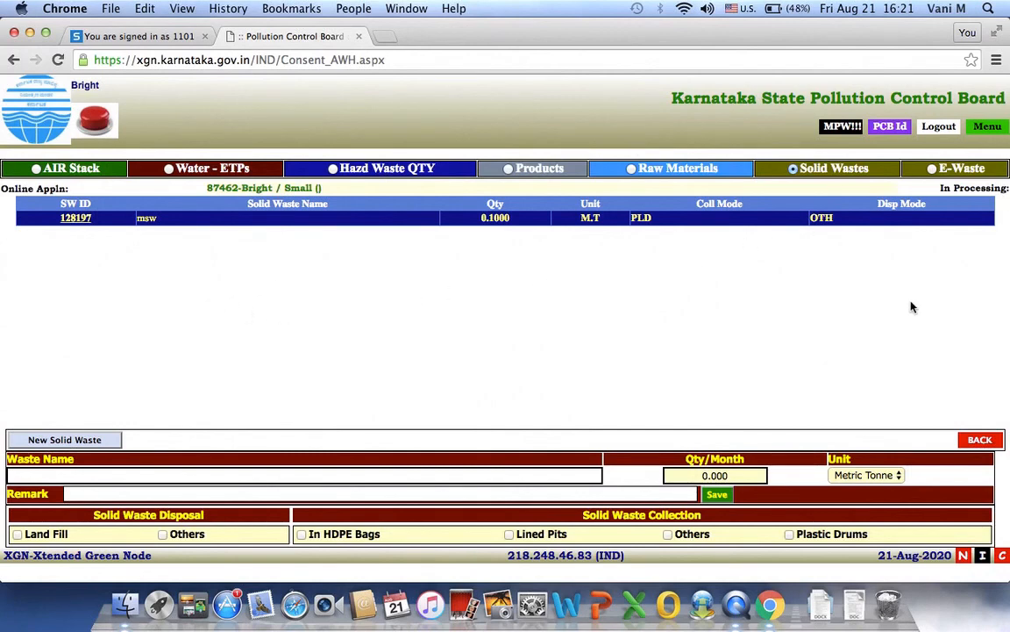
pyautogui.click(96, 126)
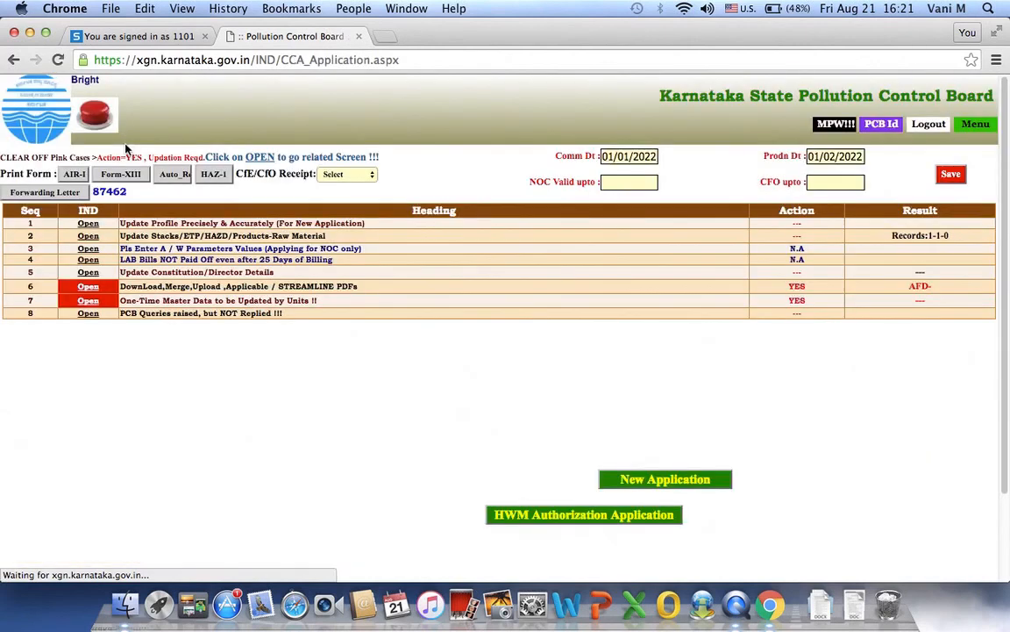